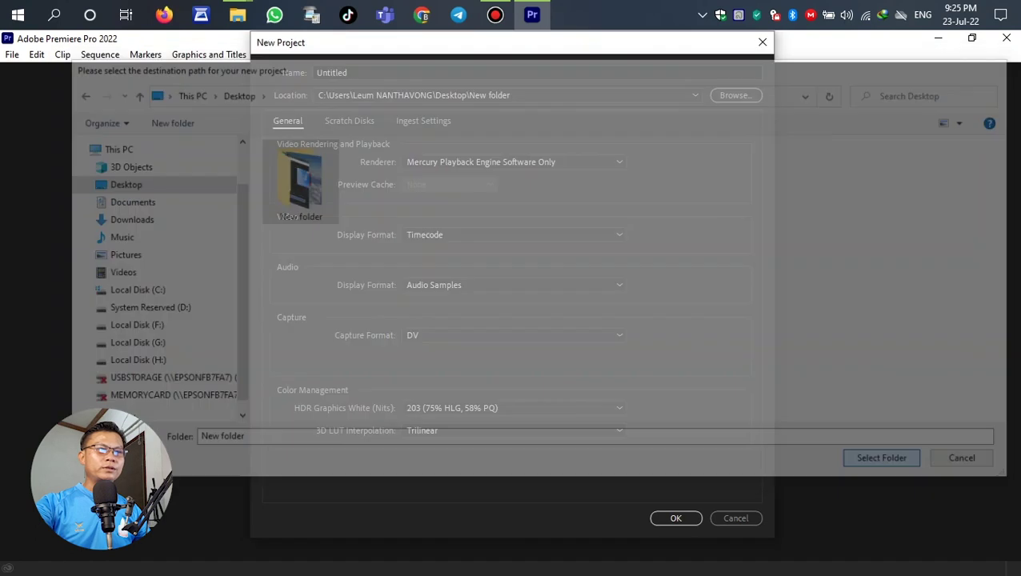
Step: Create the Untitled project in the desktop's New folder and add Sequence 01 using the AVCHD 1080p30 preset
{"action": "left_click", "coordinate": [676, 518]}
{"action": "left_click", "coordinate": [589, 329]}
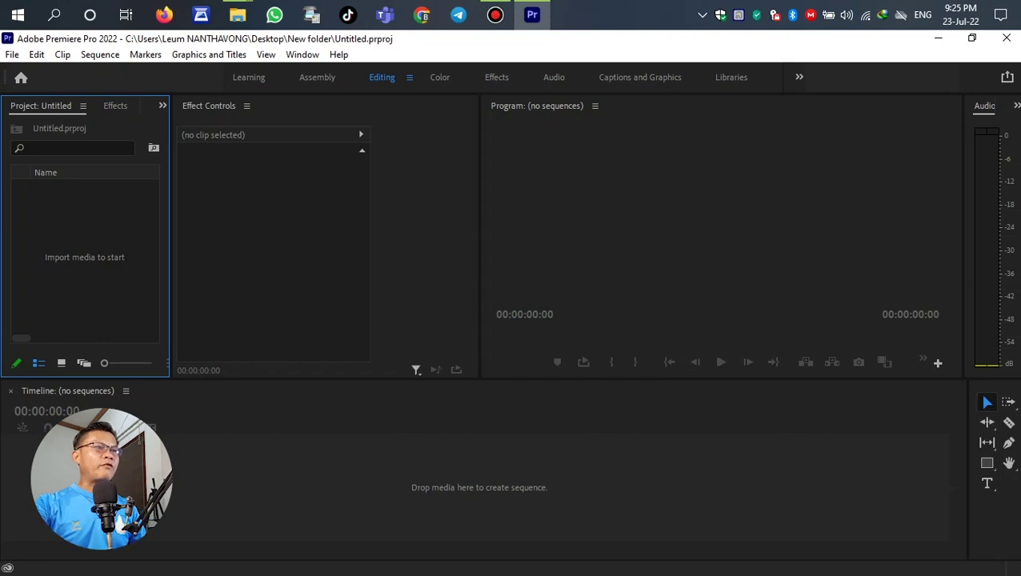
{"action": "right_click", "coordinate": [109, 216]}
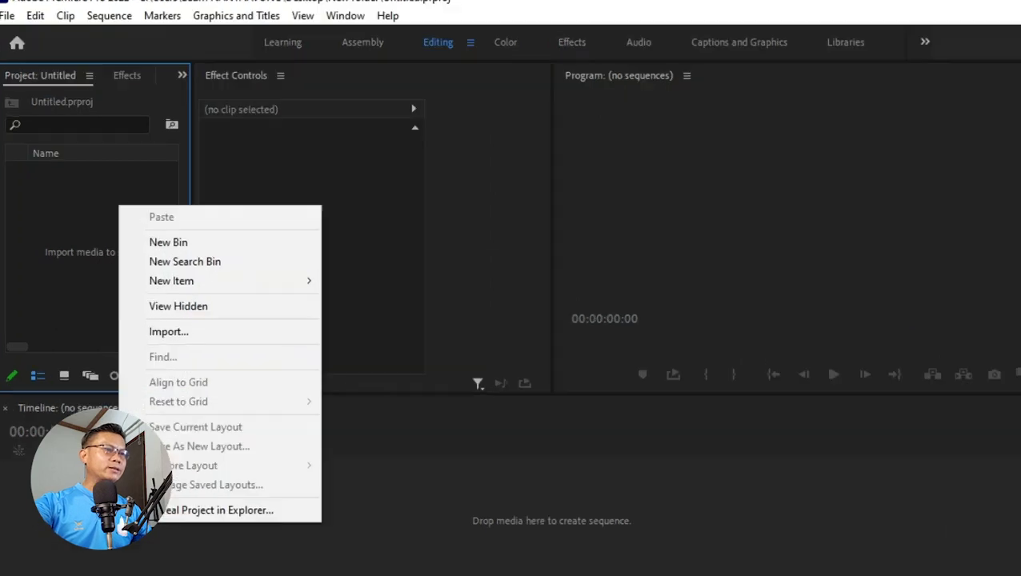
{"action": "mouse_move", "coordinate": [240, 278]}
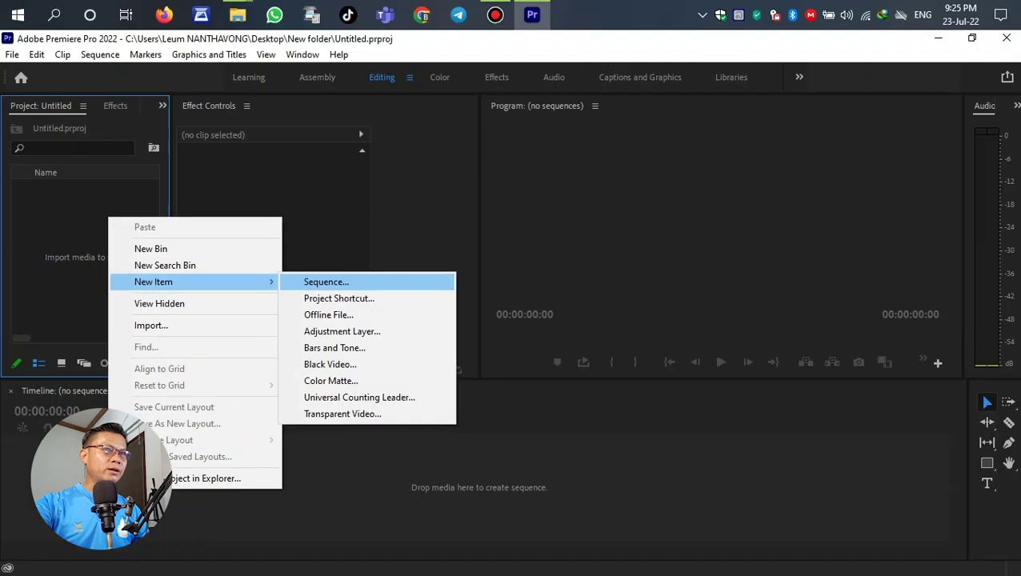
{"action": "left_click", "coordinate": [467, 278]}
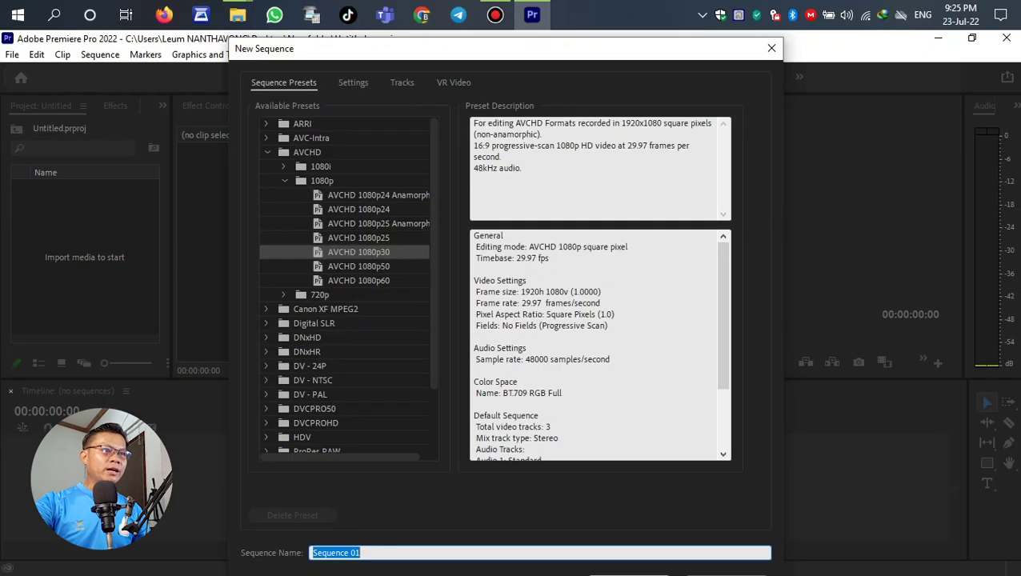
{"action": "mouse_move", "coordinate": [577, 52]}
{"action": "left_mouse_down"}
{"action": "mouse_move", "coordinate": [581, 33]}
{"action": "mouse_move", "coordinate": [580, 45]}
{"action": "left_mouse_up"}
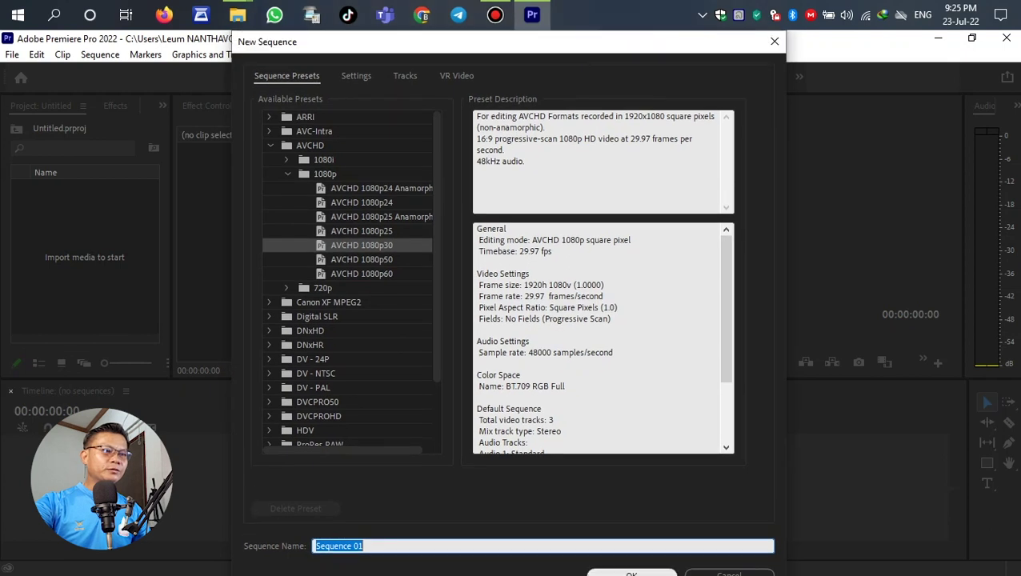
{"action": "left_click", "coordinate": [631, 573]}
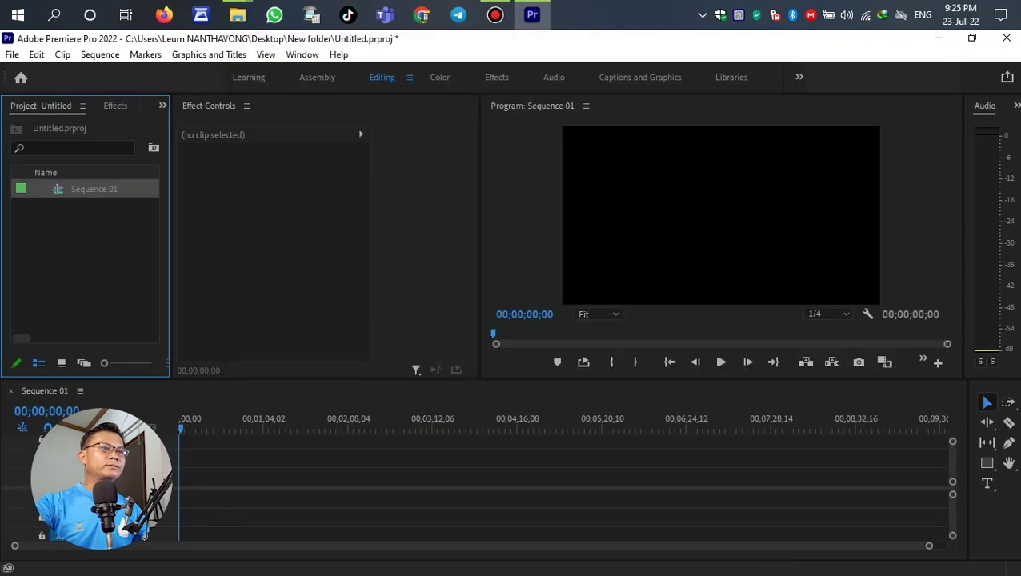
Step: Create a bin named Video in the project
{"action": "right_click", "coordinate": [60, 230]}
{"action": "key", "text": "Escape"}
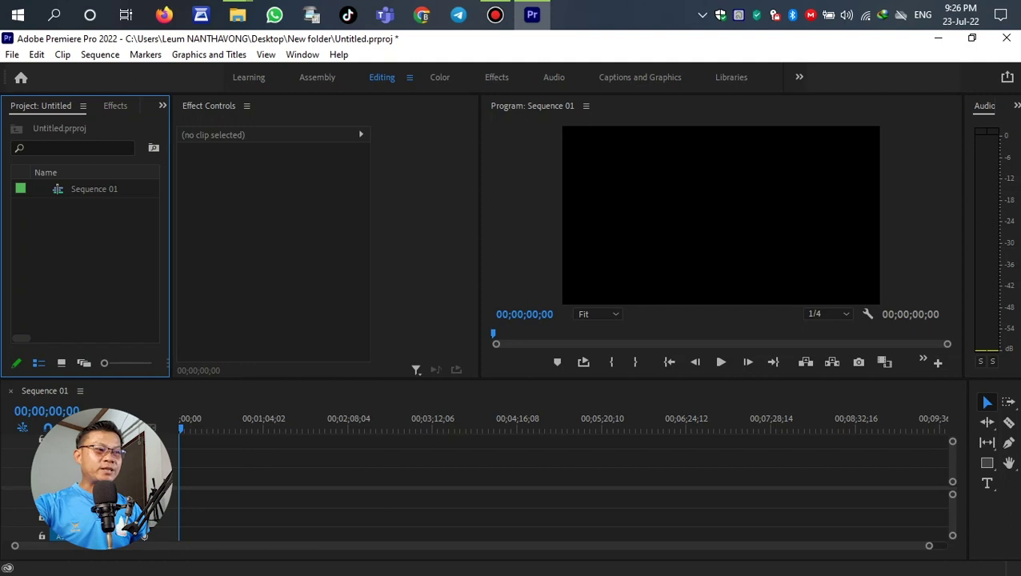
{"action": "right_click", "coordinate": [52, 232]}
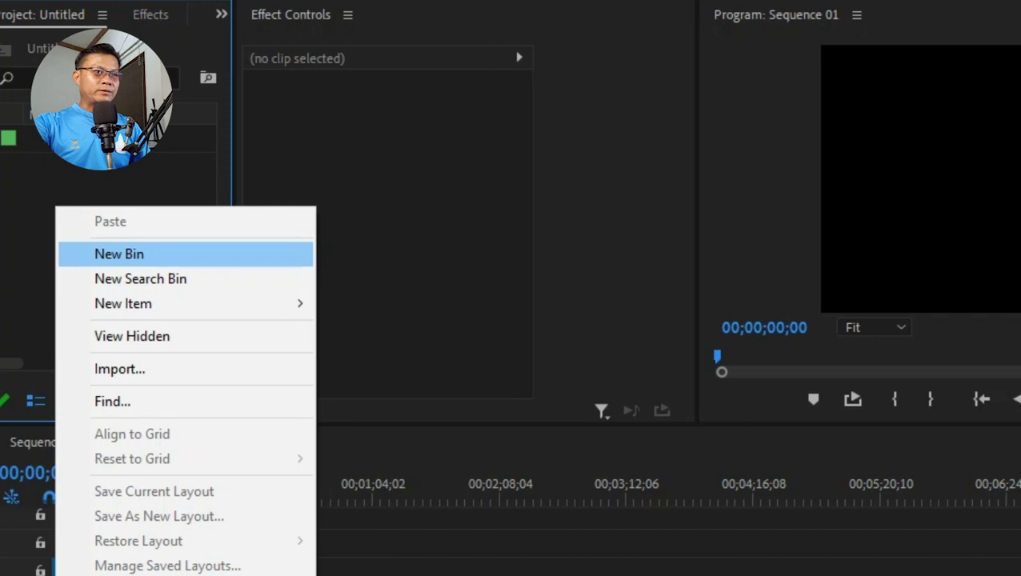
{"action": "left_click", "coordinate": [119, 254]}
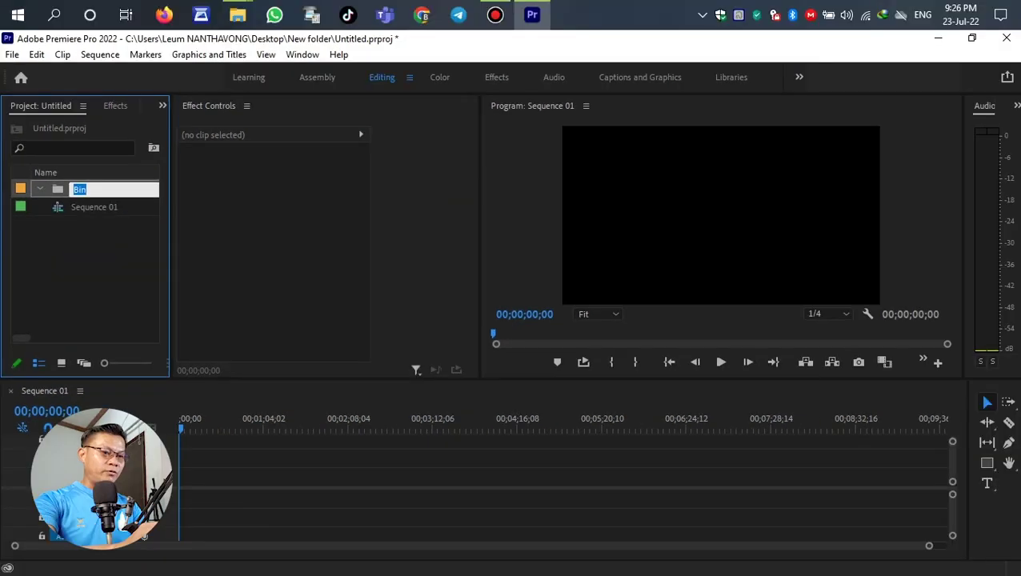
{"action": "type", "text": "Video"}
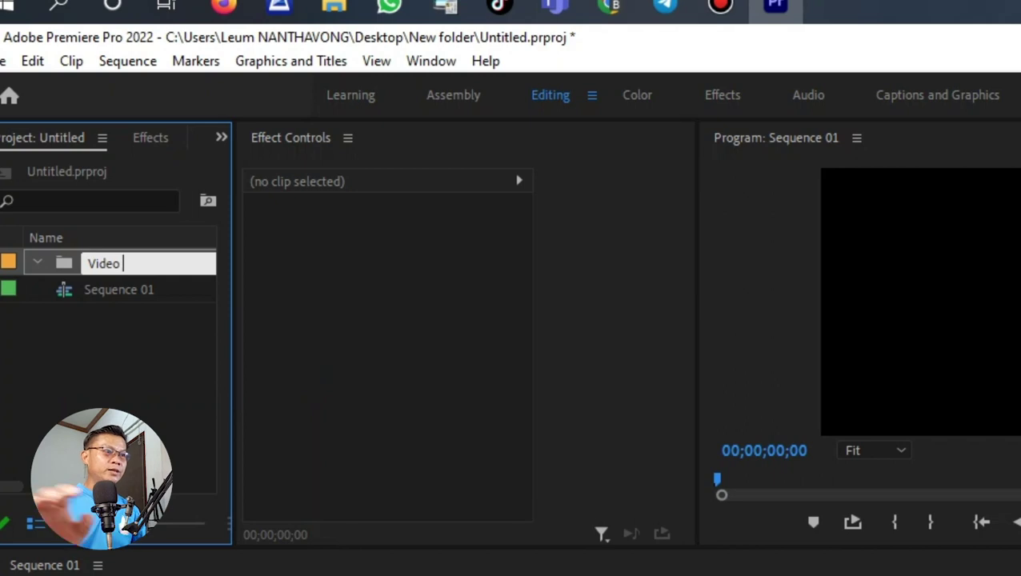
Step: Create a bin named Seq, move Sequence 01 into it and collapse the bin
{"action": "right_click", "coordinate": [91, 345]}
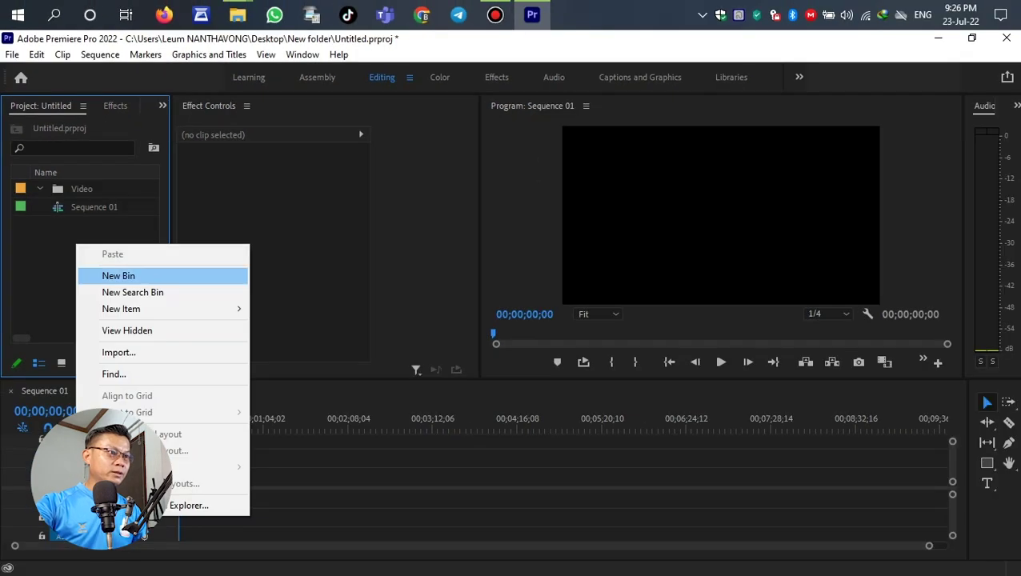
{"action": "left_click", "coordinate": [118, 275]}
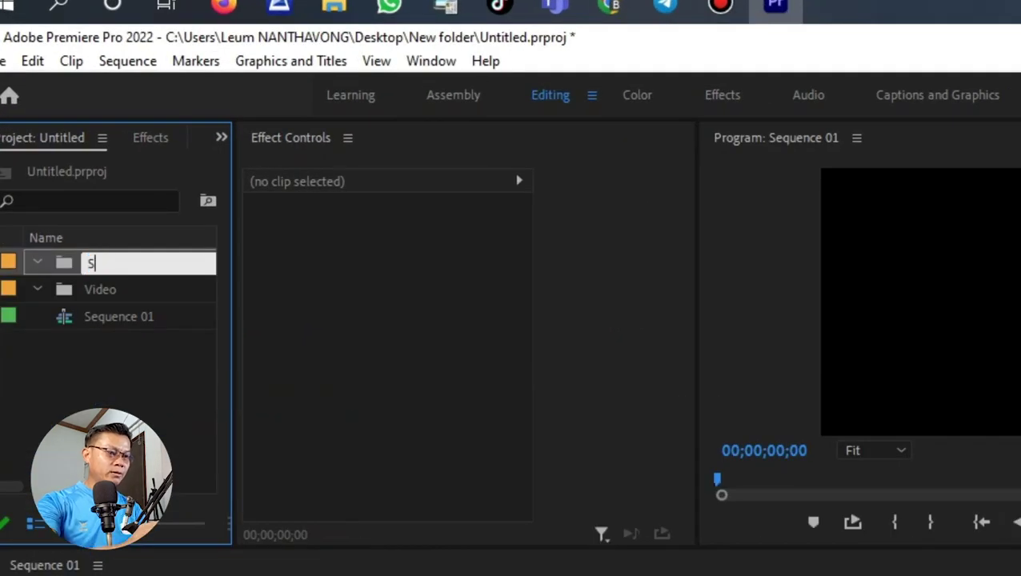
{"action": "type", "text": "Seq"}
{"action": "key", "text": "Return"}
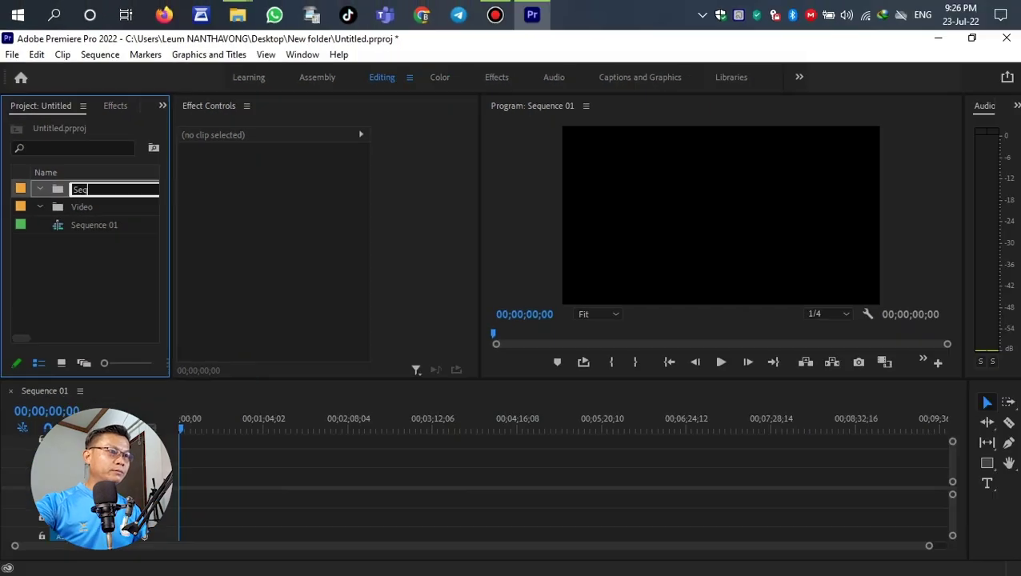
{"action": "left_click_drag", "start_coordinate": [93, 225], "coordinate": [78, 189]}
{"action": "left_click", "coordinate": [40, 189]}
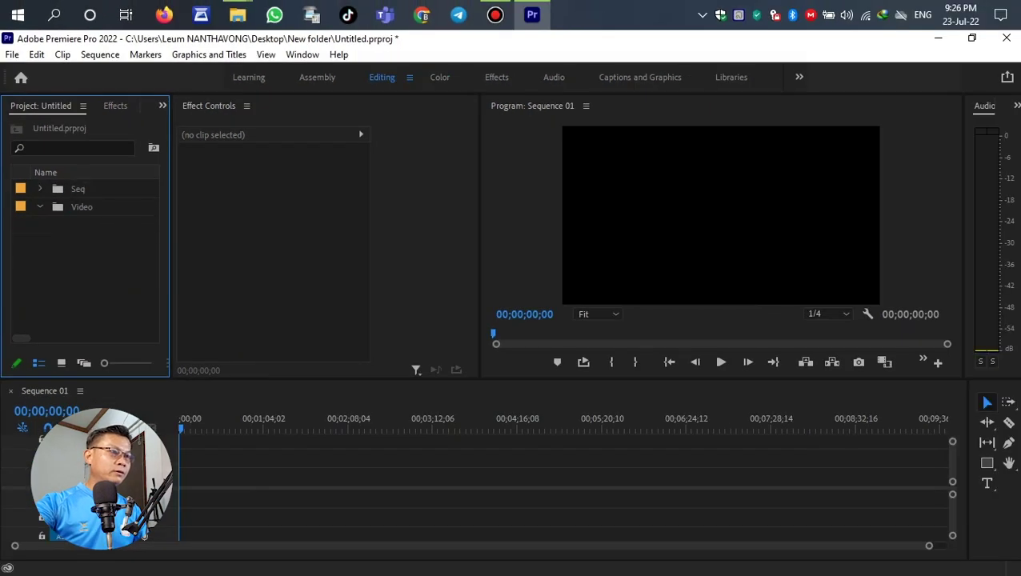
Step: Import Flag-of-LaoPDR.png and the HD Sky with clouds background video into the Video bin
{"action": "left_click", "coordinate": [82, 206]}
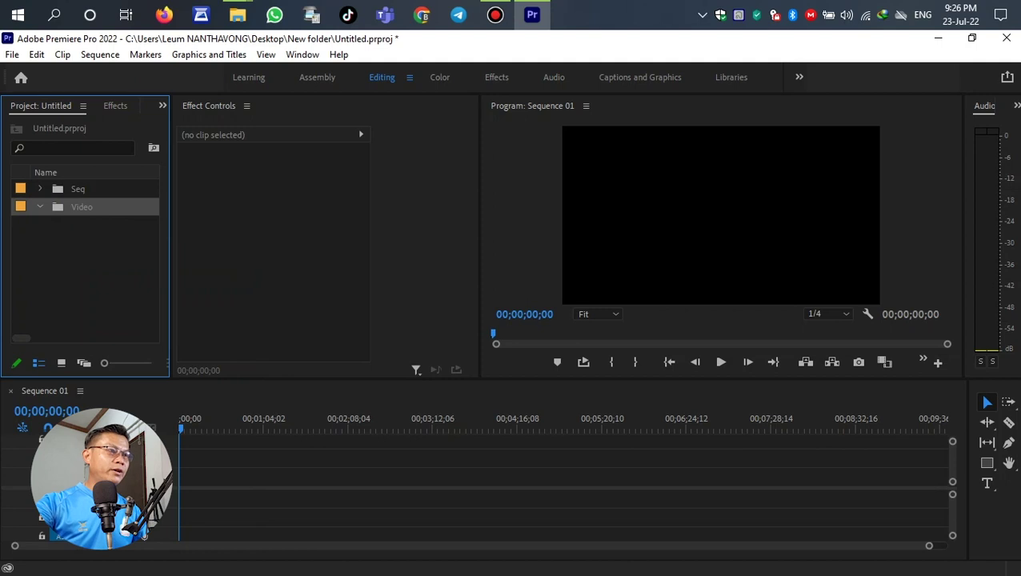
{"action": "double_click", "coordinate": [82, 207]}
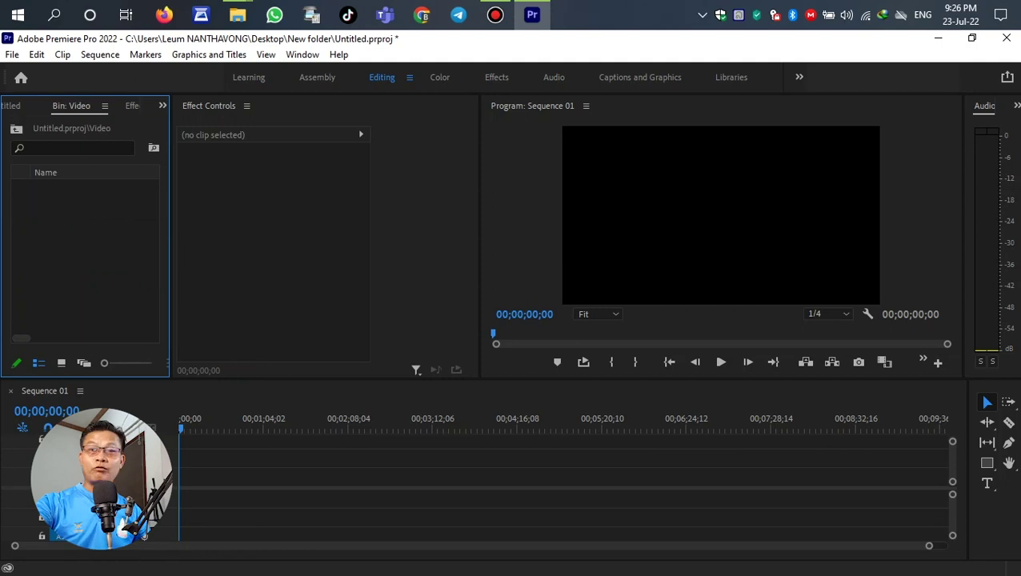
{"action": "right_click", "coordinate": [57, 213]}
{"action": "left_click", "coordinate": [100, 324]}
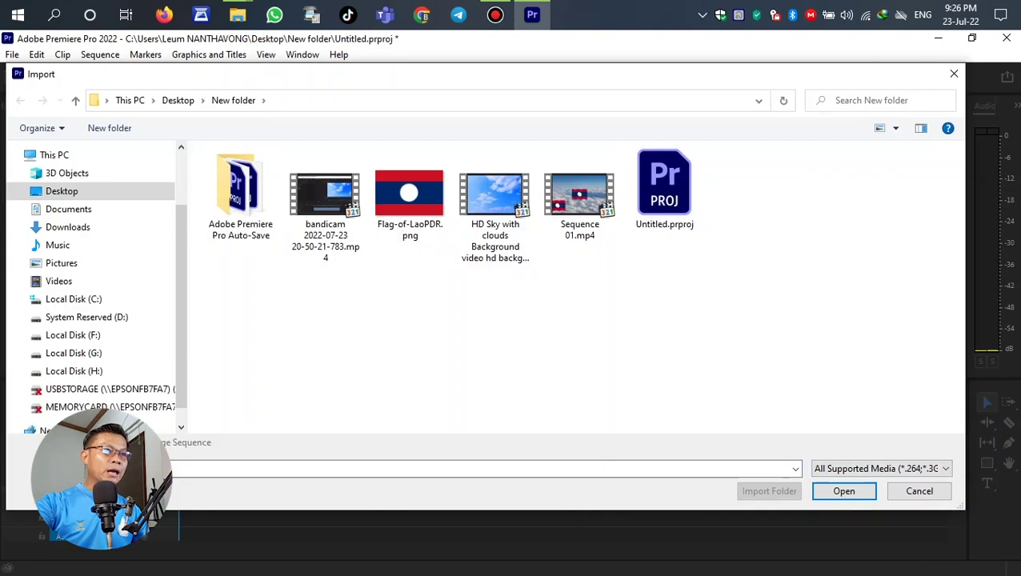
{"action": "left_click", "coordinate": [495, 204]}
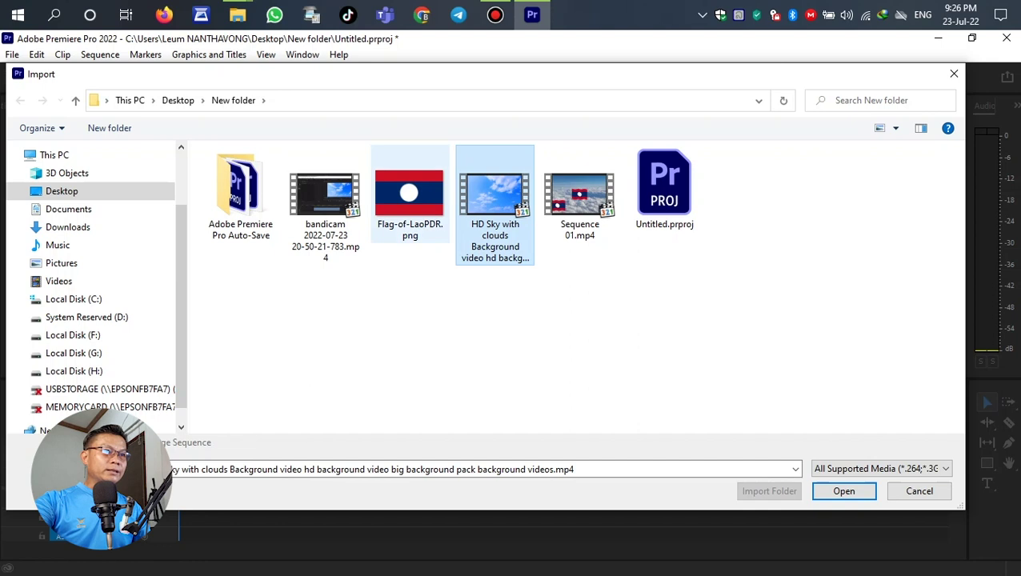
{"action": "left_click", "coordinate": [410, 194], "text": "ctrl"}
{"action": "left_click", "coordinate": [844, 491]}
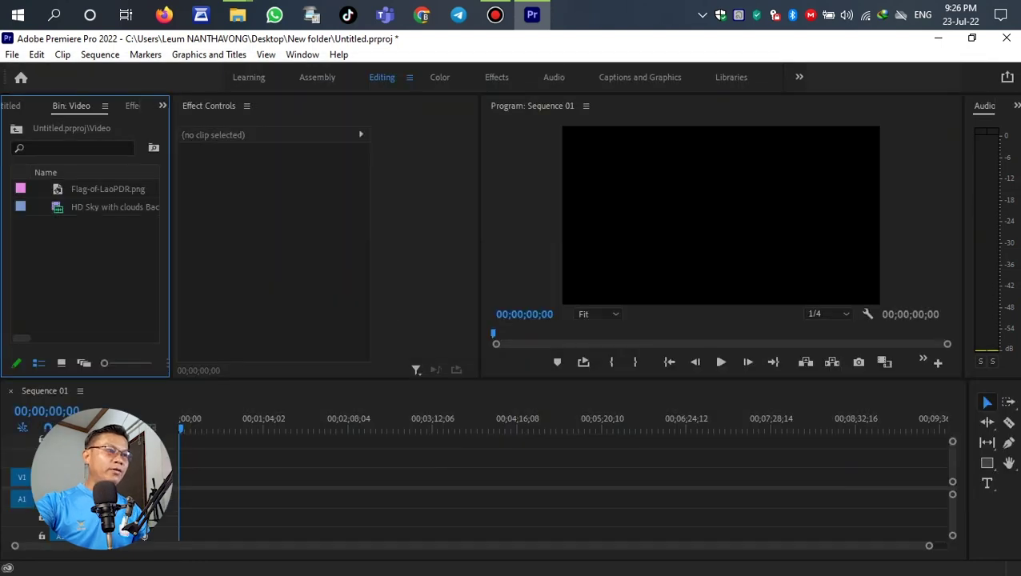
Step: Place the HD Sky clip on tracks V1 and A1 and change the sequence settings to match the clip
{"action": "left_click_drag", "start_coordinate": [112, 206], "coordinate": [326, 480]}
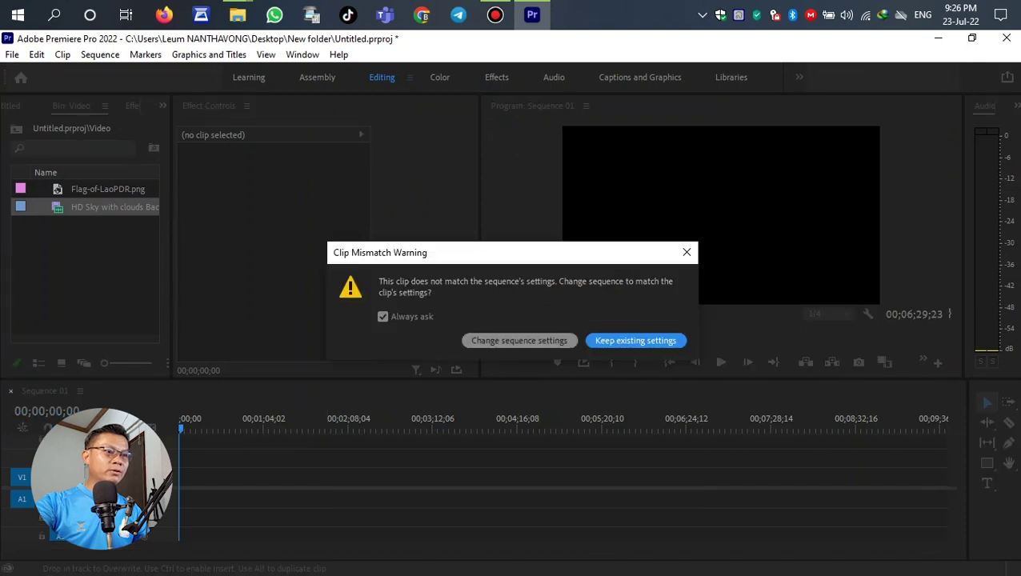
{"action": "left_click", "coordinate": [520, 340]}
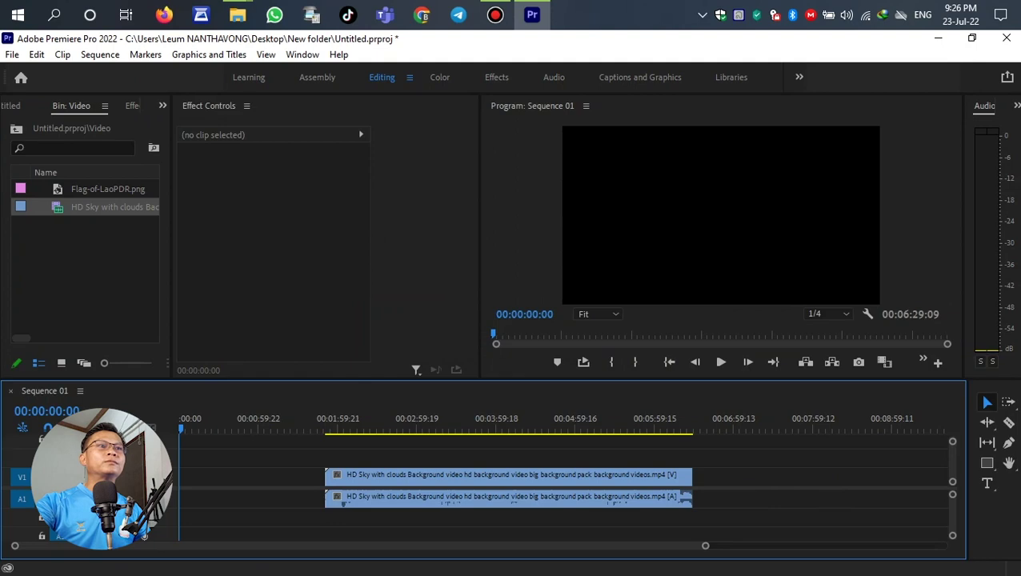
Step: Scrub and play several parts of the sky clip to preview the footage
{"action": "left_click", "coordinate": [467, 423]}
{"action": "mouse_move", "coordinate": [465, 423]}
{"action": "left_mouse_down"}
{"action": "mouse_move", "coordinate": [595, 422]}
{"action": "mouse_move", "coordinate": [394, 423]}
{"action": "mouse_move", "coordinate": [458, 422]}
{"action": "left_mouse_up"}
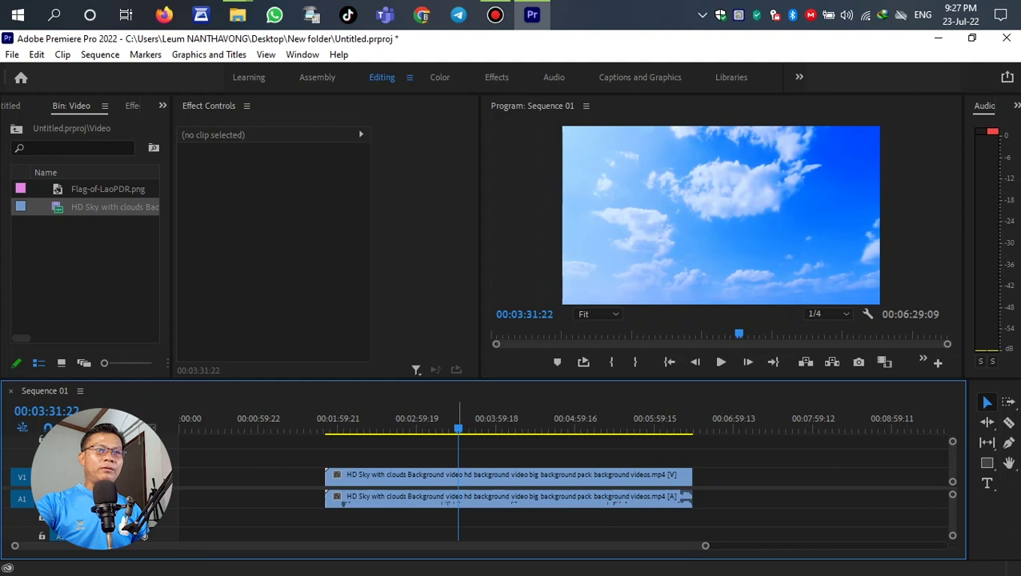
{"action": "left_click_drag", "start_coordinate": [458, 424], "coordinate": [417, 424]}
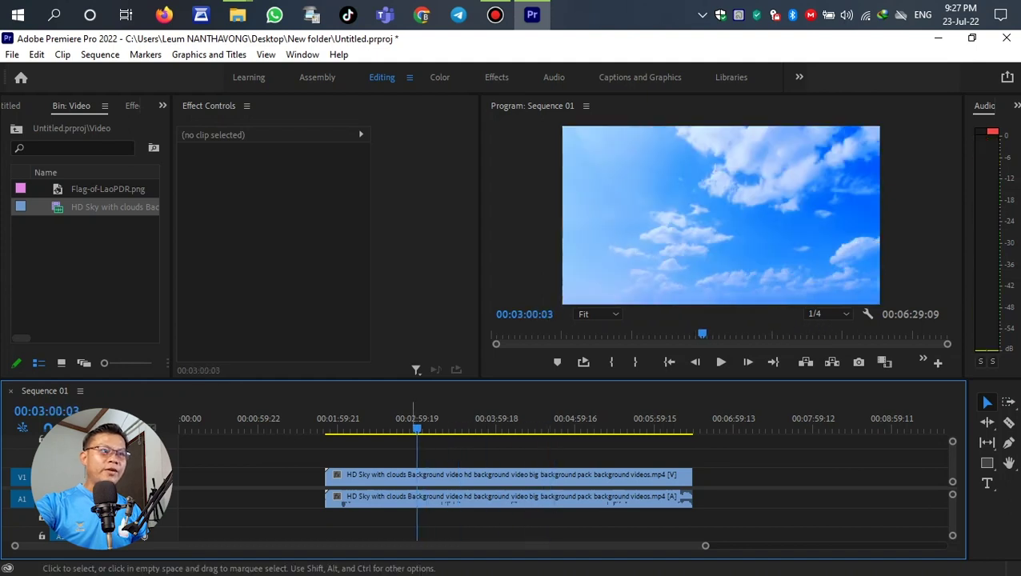
{"action": "key", "text": "space"}
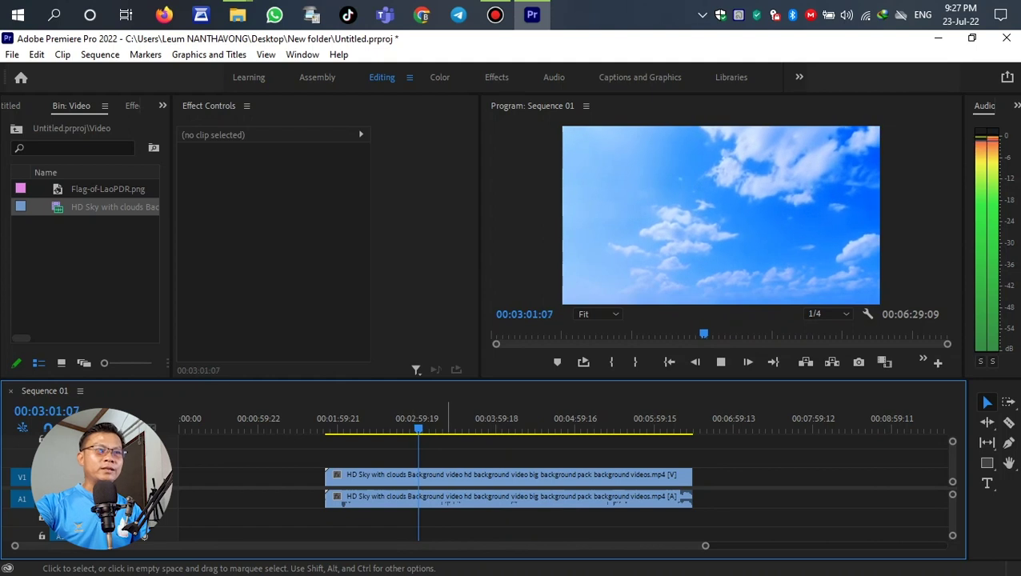
{"action": "key", "text": "space"}
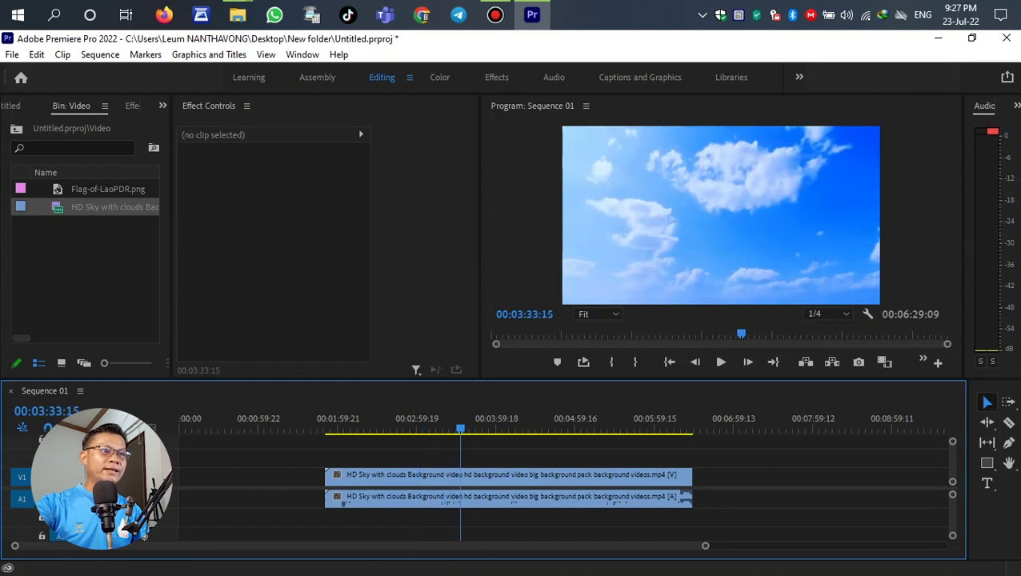
{"action": "left_click_drag", "start_coordinate": [460, 428], "coordinate": [533, 428]}
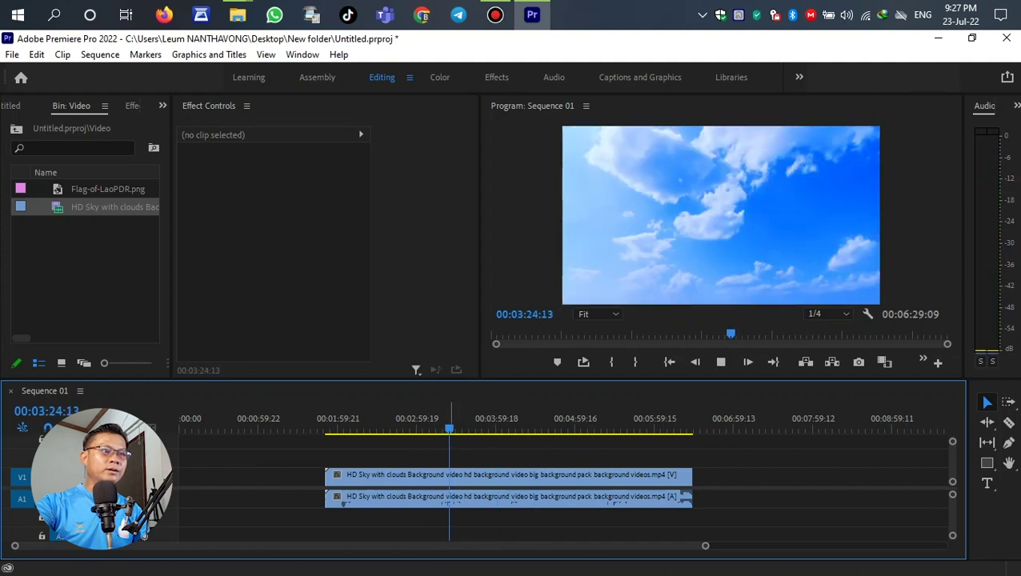
{"action": "key", "text": "space"}
{"action": "key", "text": "space"}
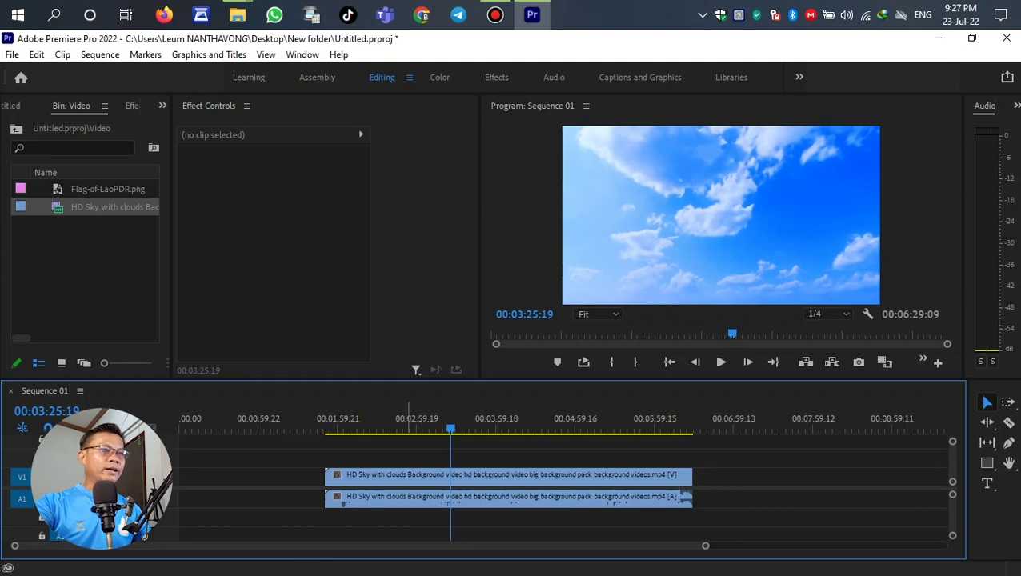
Step: Place Flag-of-LaoPDR.png on track V2 above the sky clip, starting at about 00:03:25, and preview the overlay
{"action": "left_click", "coordinate": [107, 189]}
{"action": "left_click_drag", "start_coordinate": [107, 189], "coordinate": [459, 429]}
{"action": "scroll", "coordinate": [456, 457], "scroll_direction": "up", "scroll_amount": 3, "text": "alt"}
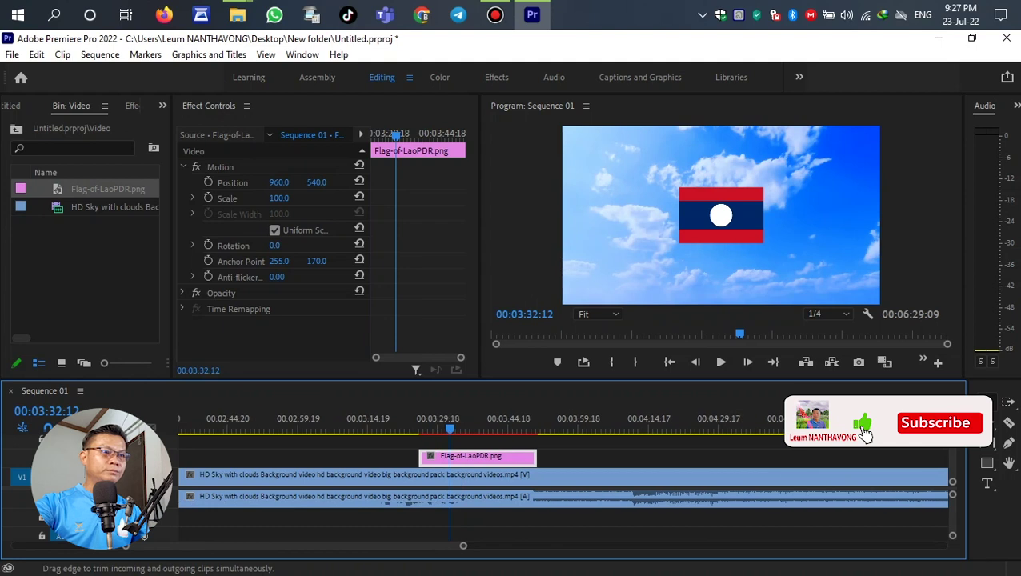
{"action": "key", "text": "space"}
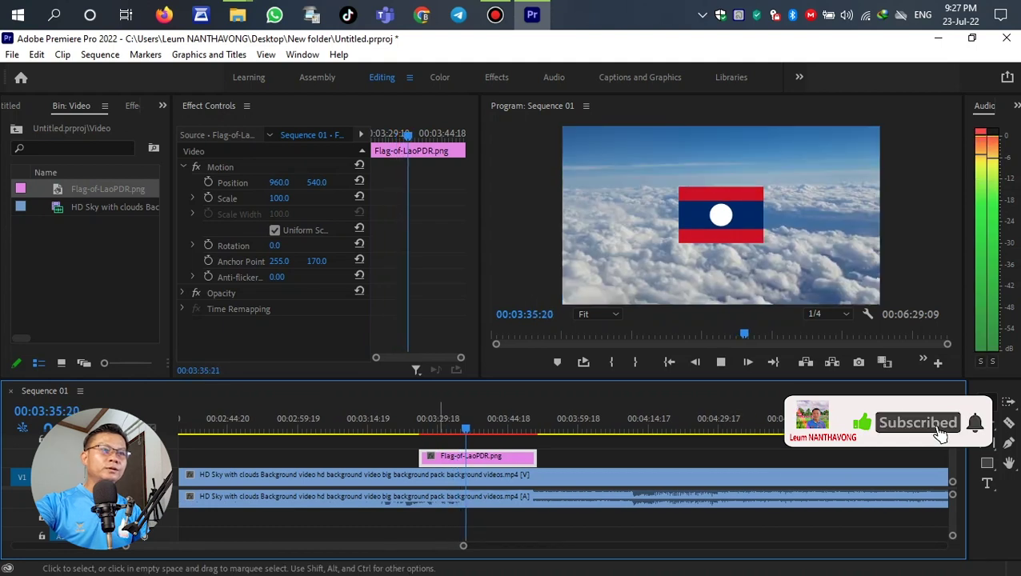
Step: Move the flag clip along V2 to start at about 00:03:50 and play the new section
{"action": "left_click_drag", "start_coordinate": [477, 456], "coordinate": [594, 456]}
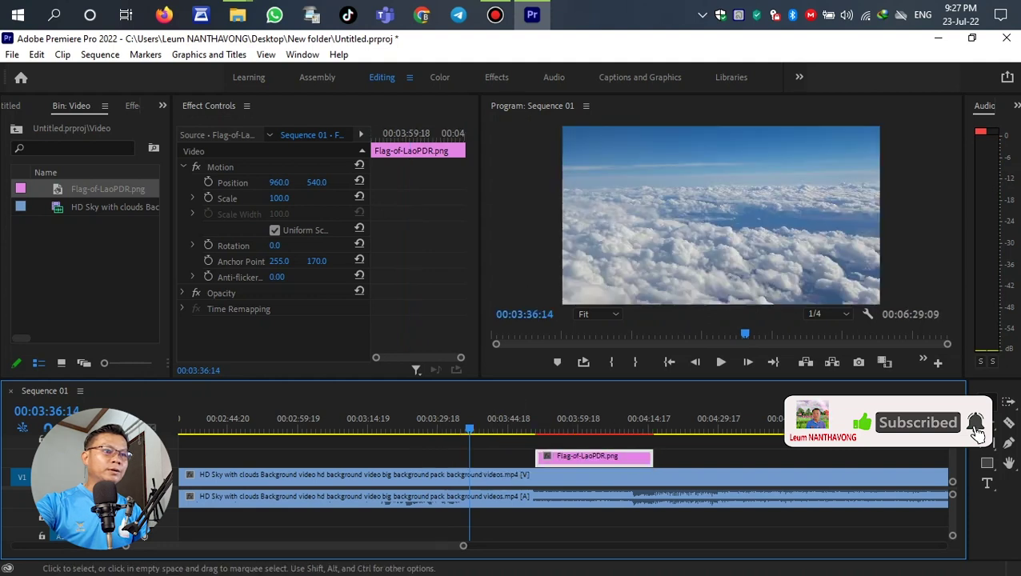
{"action": "left_click_drag", "start_coordinate": [505, 419], "coordinate": [555, 418]}
{"action": "key", "text": "space"}
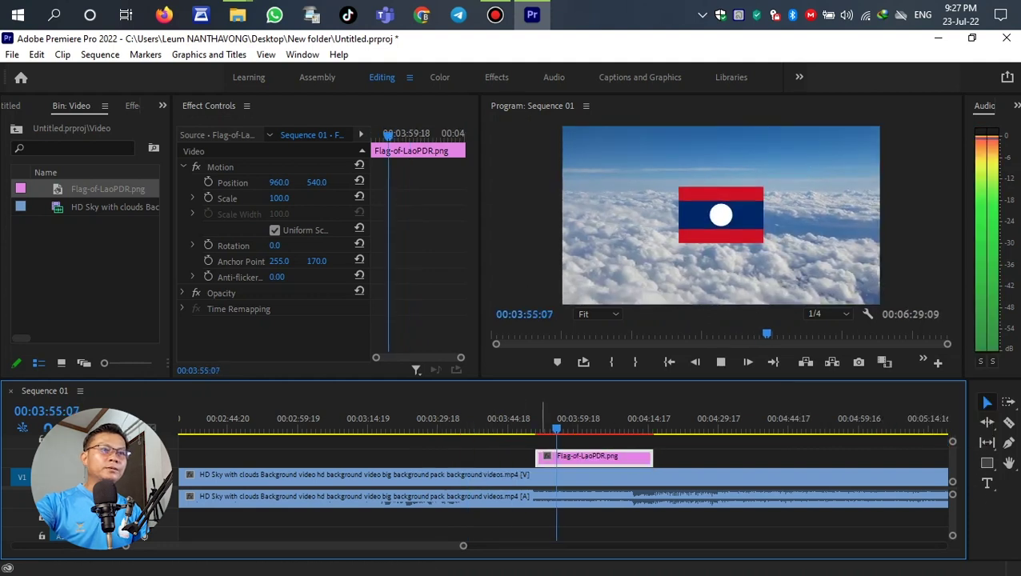
{"action": "key", "text": "space"}
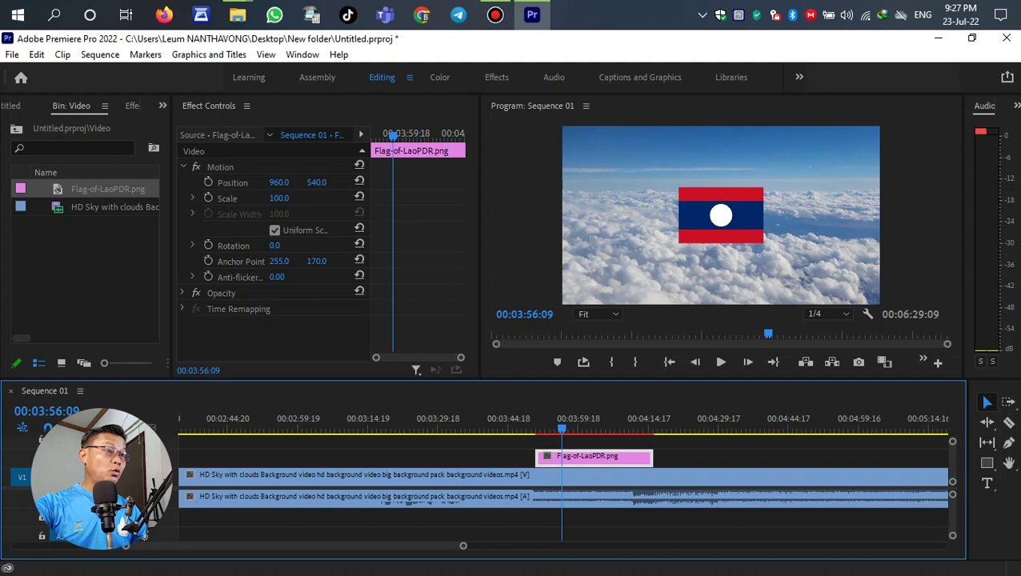
Step: Apply the Wave Warp effect from the Distort video effects to the flag clip on V2 and preview it
{"action": "key", "text": "shift+7"}
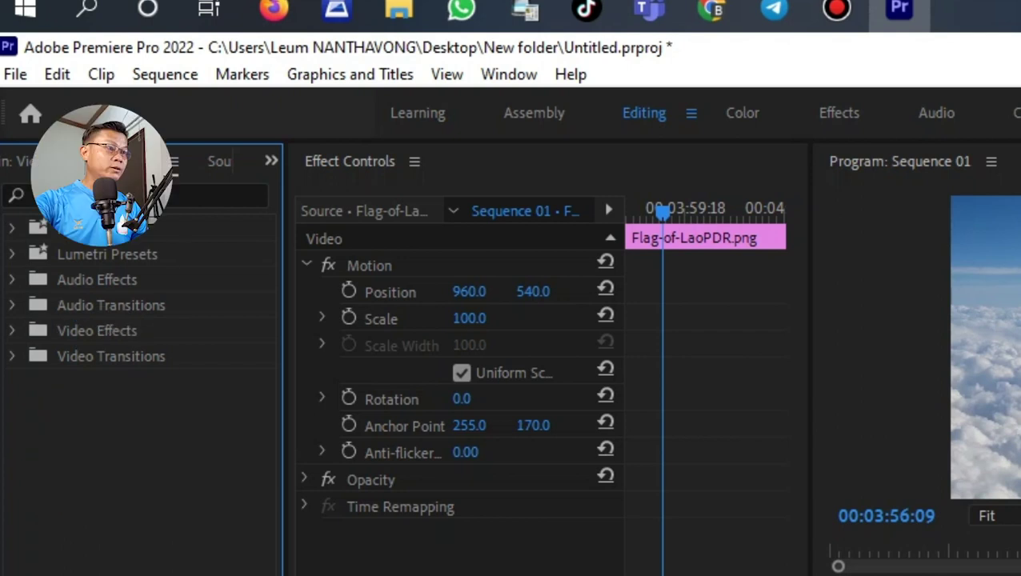
{"action": "left_click", "coordinate": [12, 330]}
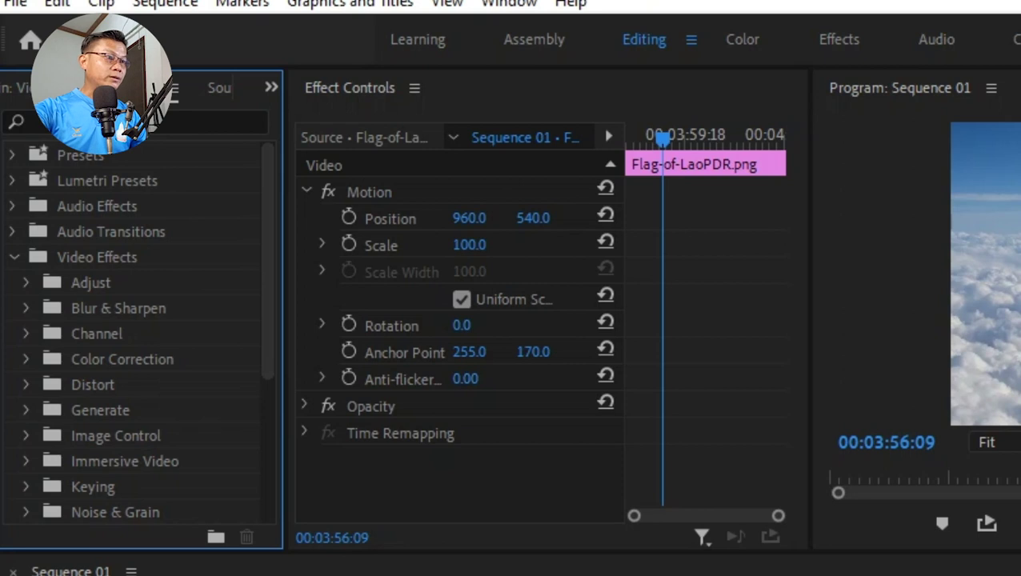
{"action": "left_click", "coordinate": [26, 384]}
{"action": "scroll", "coordinate": [136, 448], "scroll_direction": "down", "scroll_amount": 3}
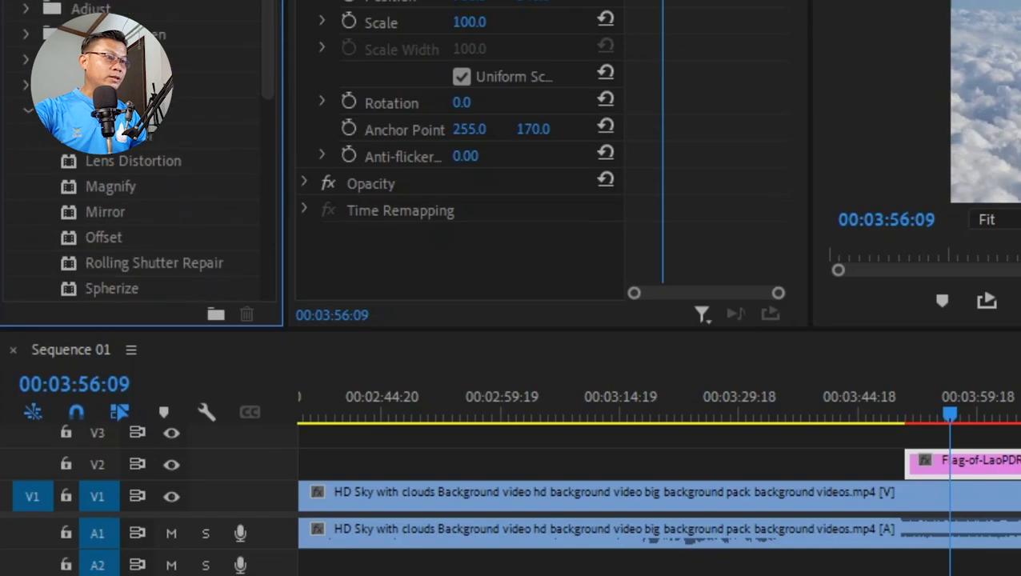
{"action": "scroll", "coordinate": [136, 208], "scroll_direction": "down", "scroll_amount": 1}
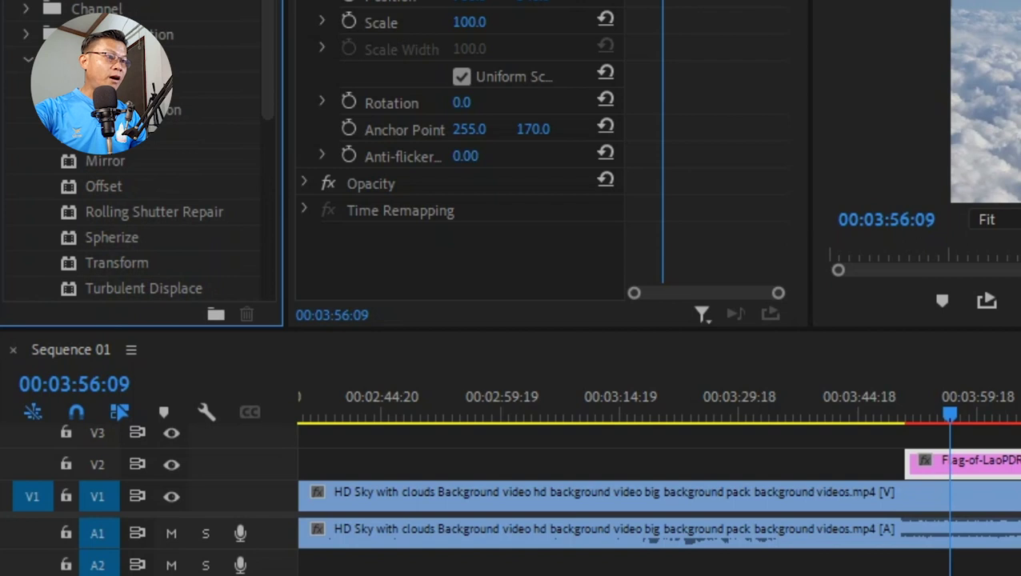
{"action": "scroll", "coordinate": [136, 208], "scroll_direction": "down", "scroll_amount": 4}
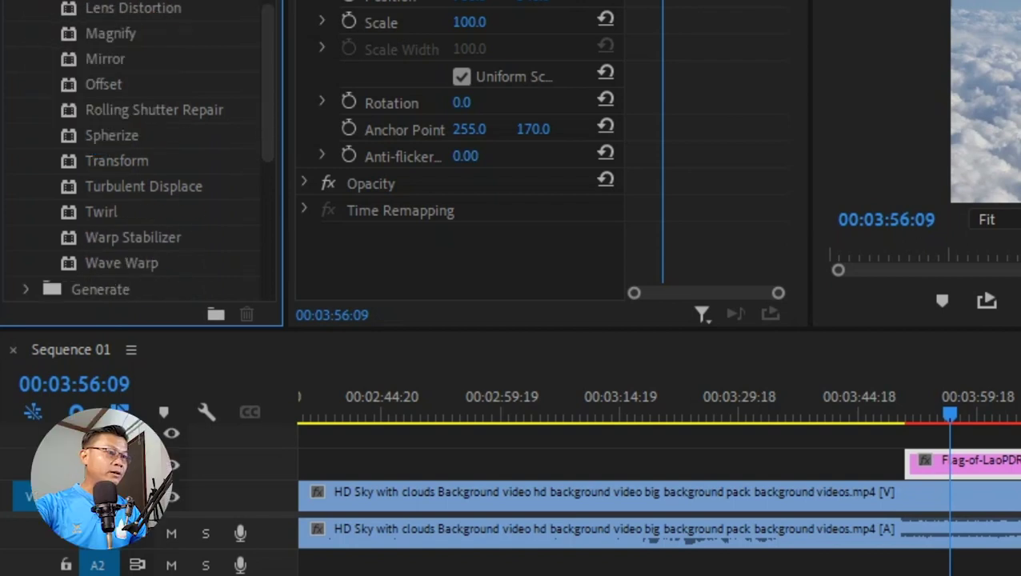
{"action": "left_click", "coordinate": [122, 262]}
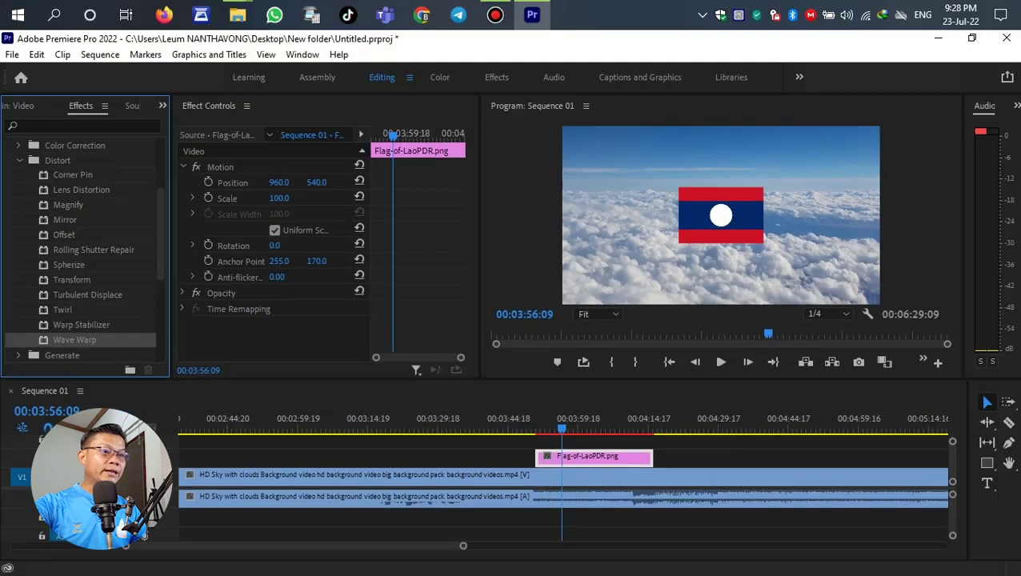
{"action": "left_click_drag", "start_coordinate": [121, 263], "coordinate": [979, 461]}
{"action": "left_click_drag", "start_coordinate": [579, 457], "coordinate": [572, 457]}
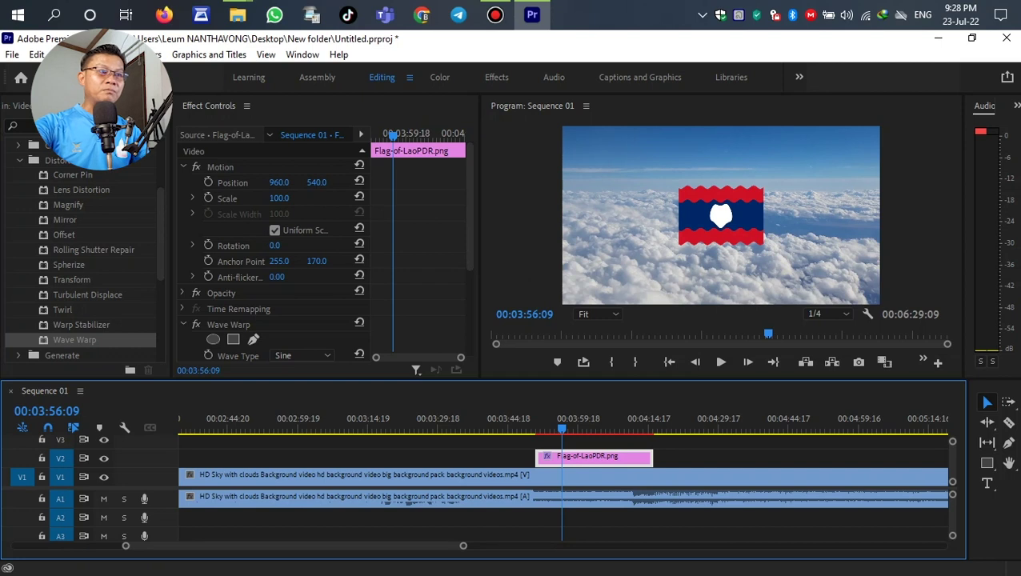
{"action": "key", "text": "space"}
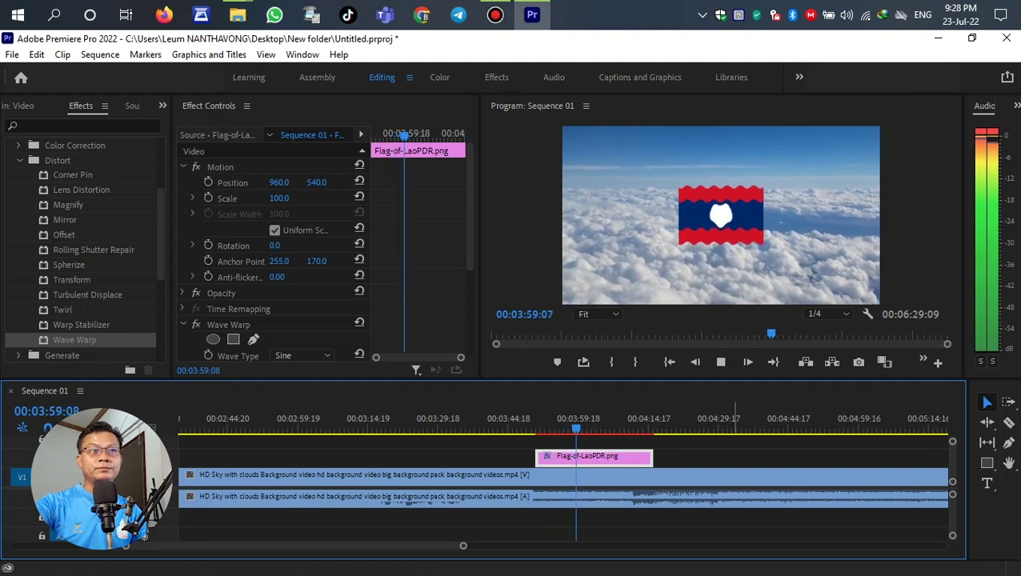
{"action": "key", "text": "space"}
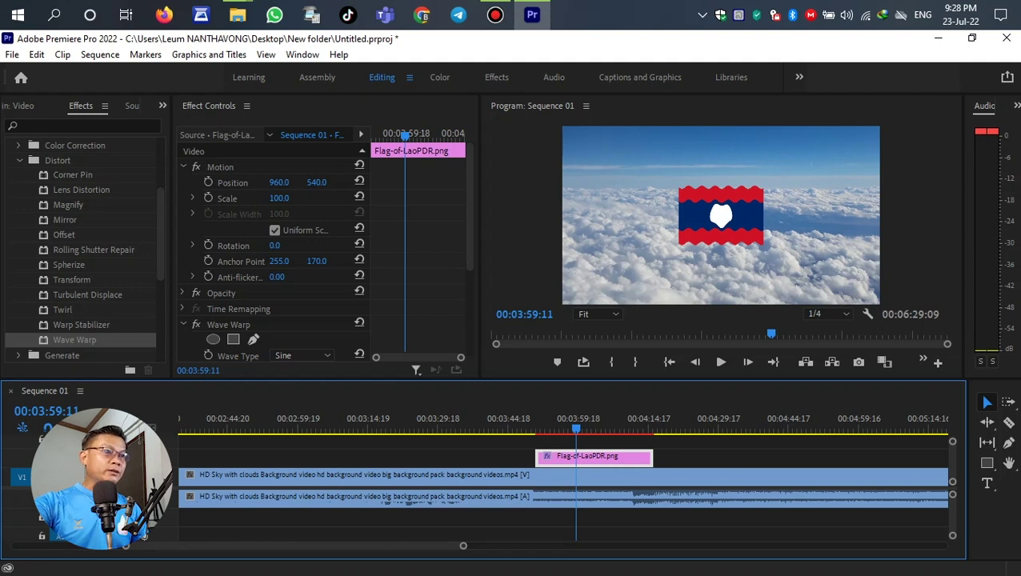
Step: Try a Wave Width of 1 in the flag clip's Wave Warp settings, then restore it to 40
{"action": "left_click", "coordinate": [183, 167]}
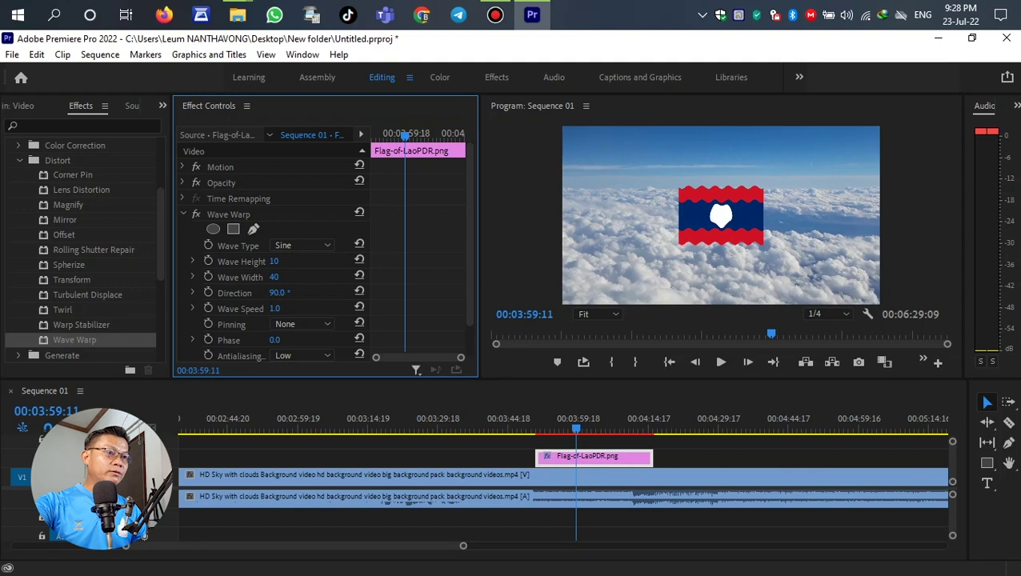
{"action": "left_click_drag", "start_coordinate": [275, 277], "coordinate": [238, 277]}
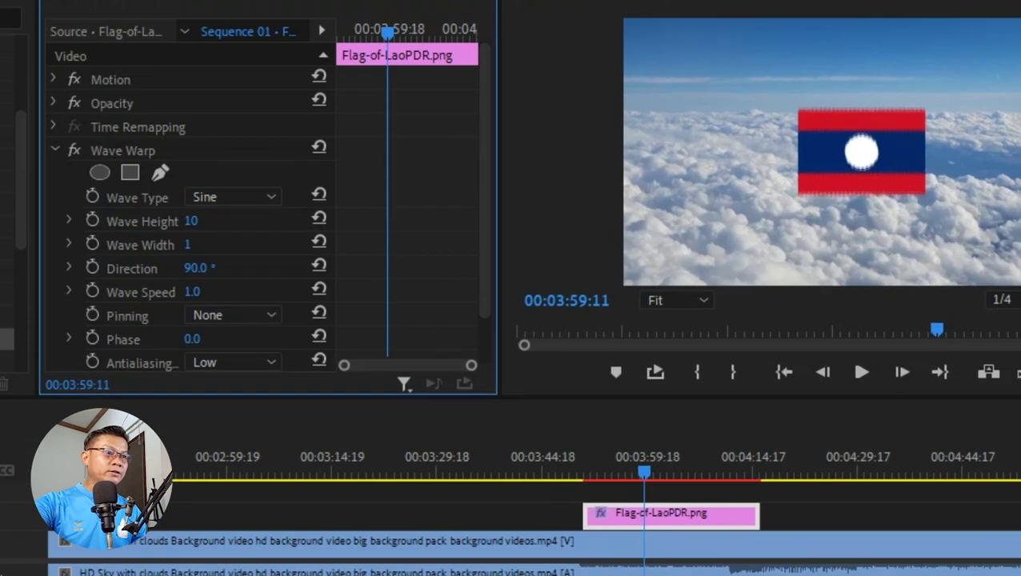
{"action": "left_click", "coordinate": [273, 277]}
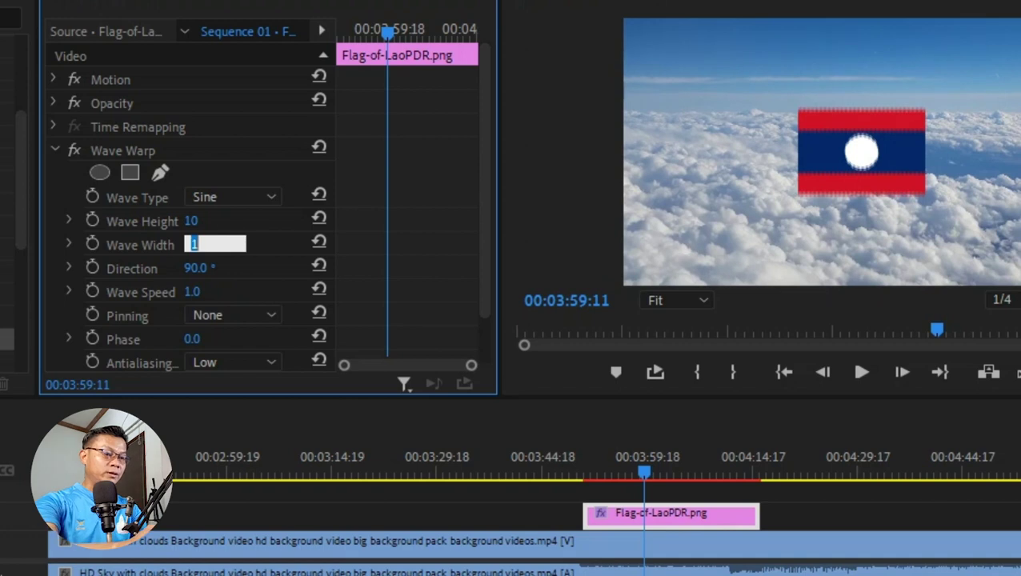
{"action": "type", "text": "40"}
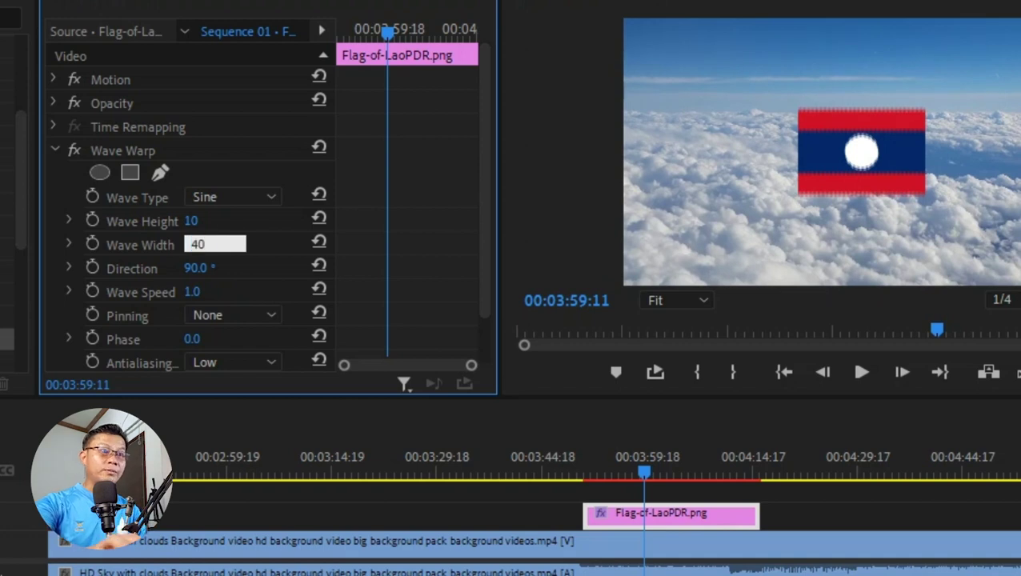
{"action": "key", "text": "Return"}
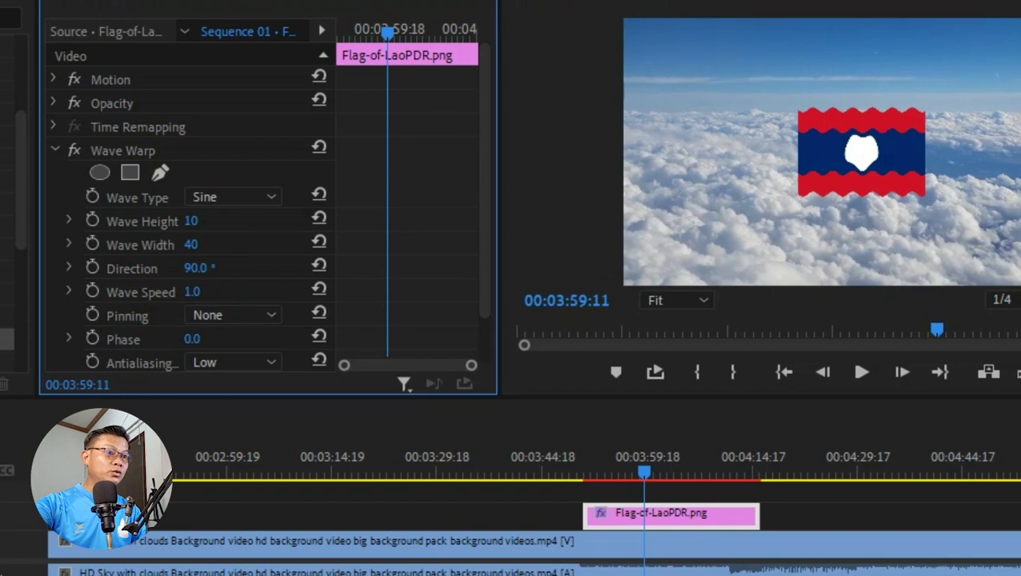
Step: Set the flag clip's Wave Width to 100 and play the section to preview the wave
{"action": "left_click", "coordinate": [191, 244]}
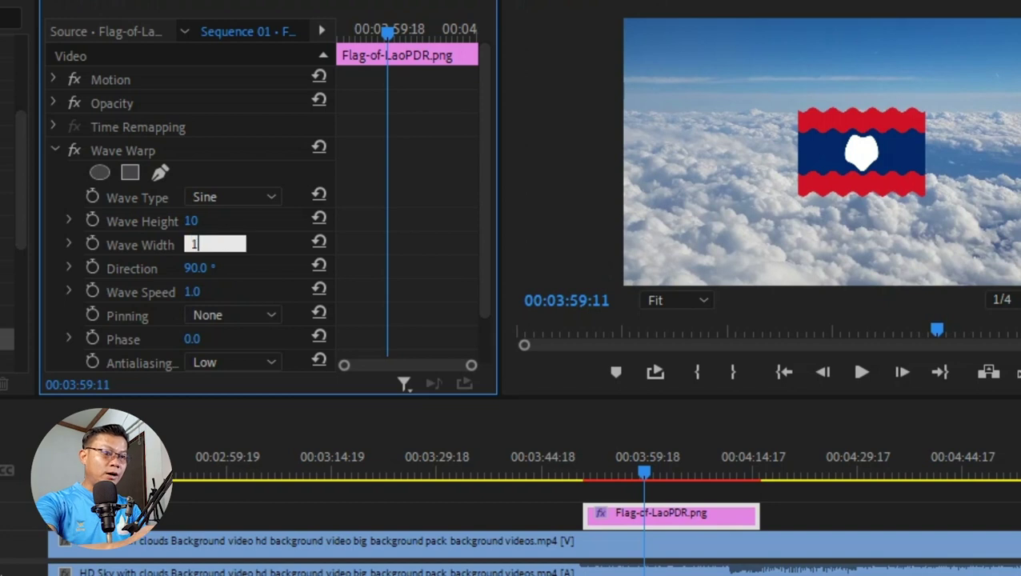
{"action": "type", "text": "100"}
{"action": "key", "text": "Return"}
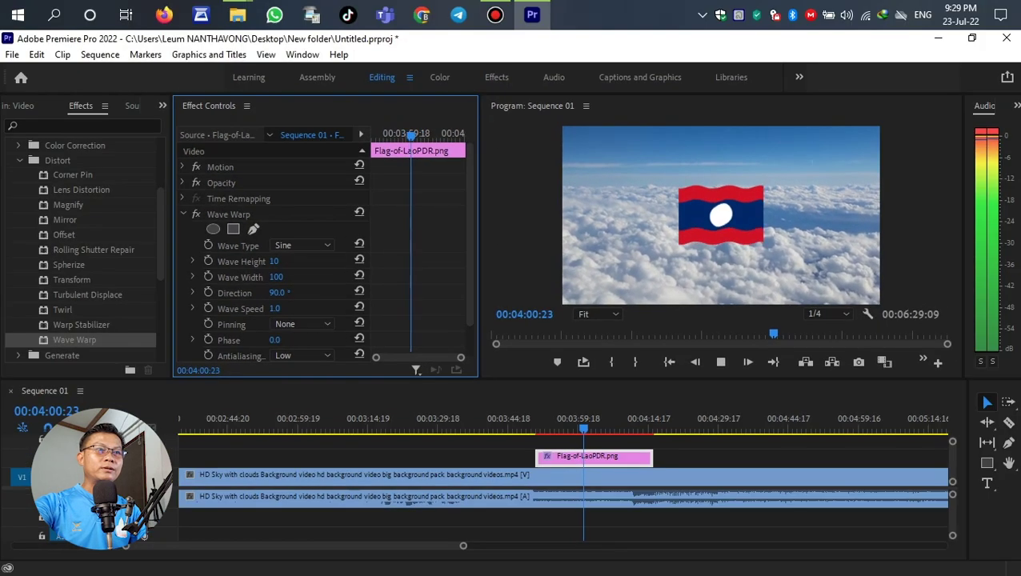
{"action": "key", "text": "space"}
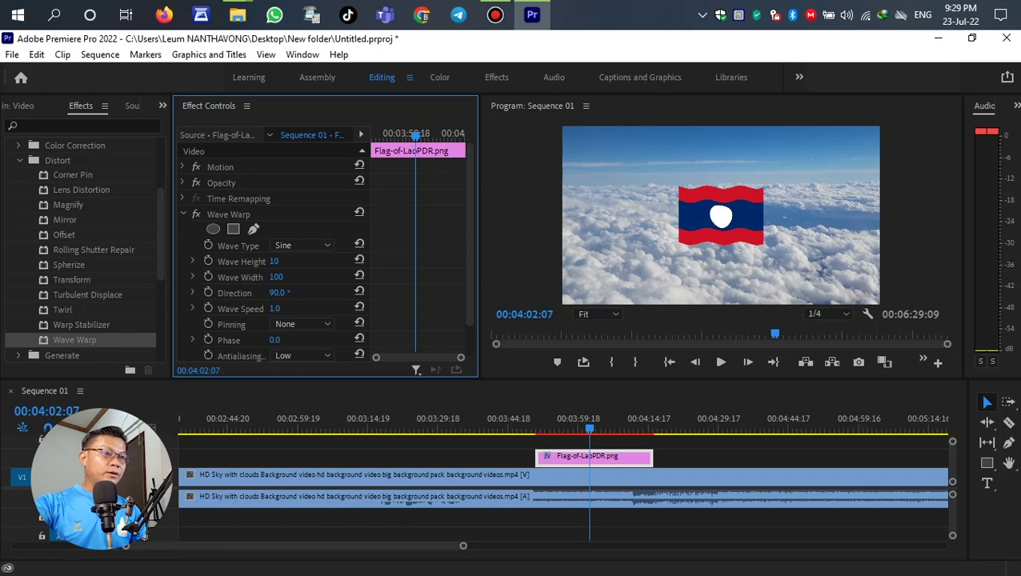
Step: Try a Wave Speed of 10 on the flag clip's Wave Warp effect and play the result
{"action": "left_click_drag", "start_coordinate": [275, 308], "coordinate": [324, 308]}
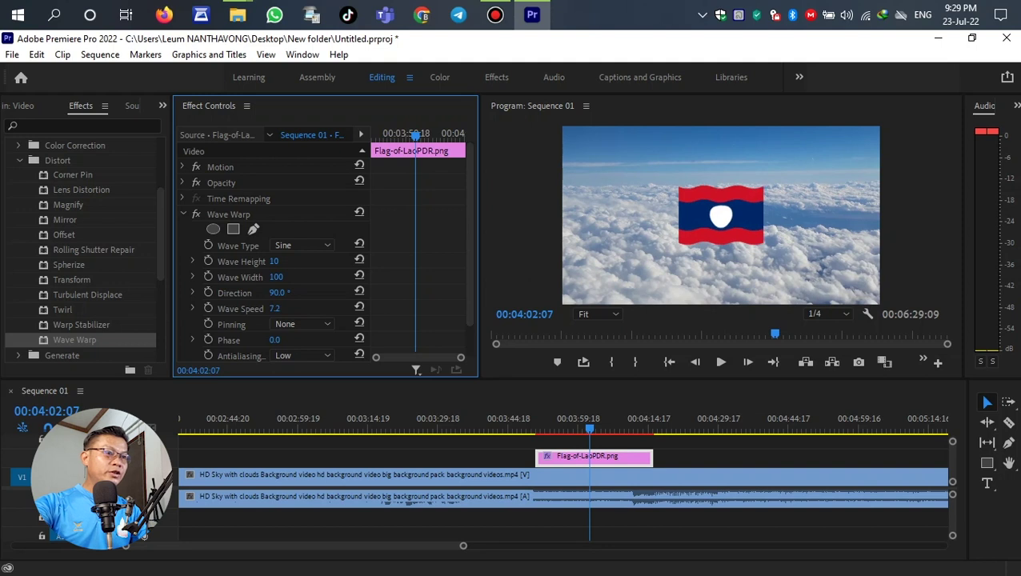
{"action": "left_click", "coordinate": [276, 308]}
{"action": "type", "text": "1"}
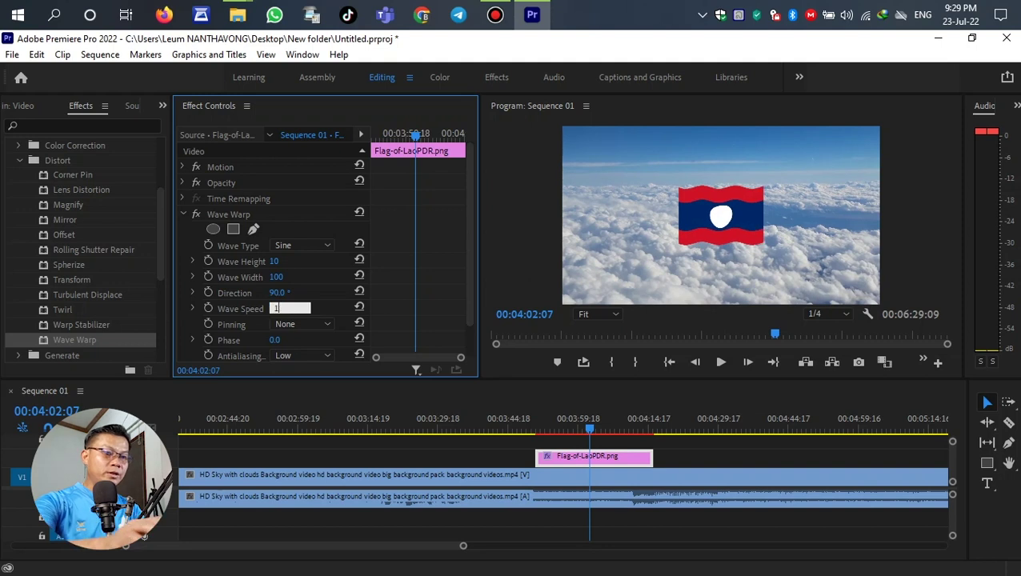
{"action": "type", "text": "0"}
{"action": "key", "text": "Return"}
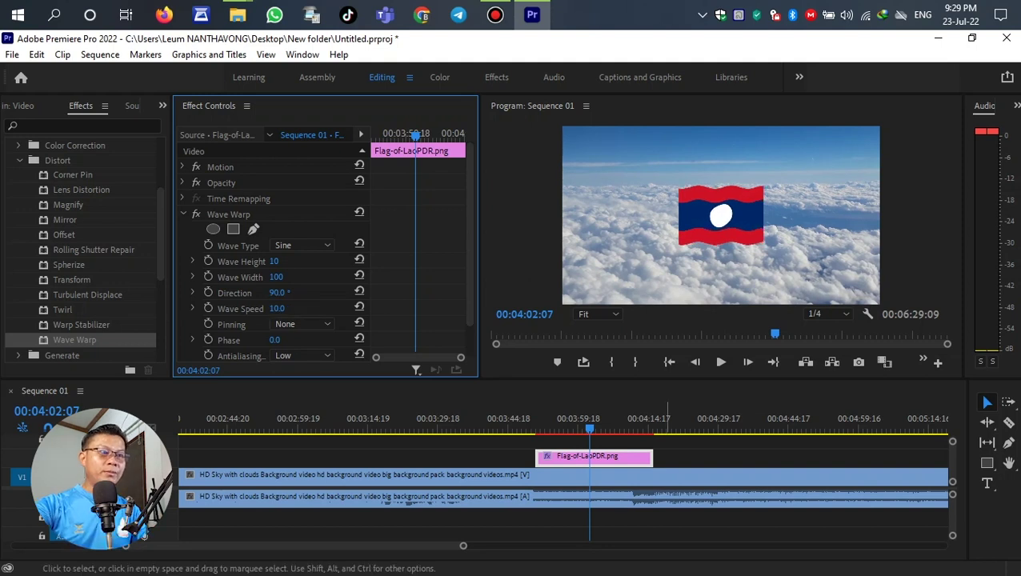
{"action": "key", "text": "space"}
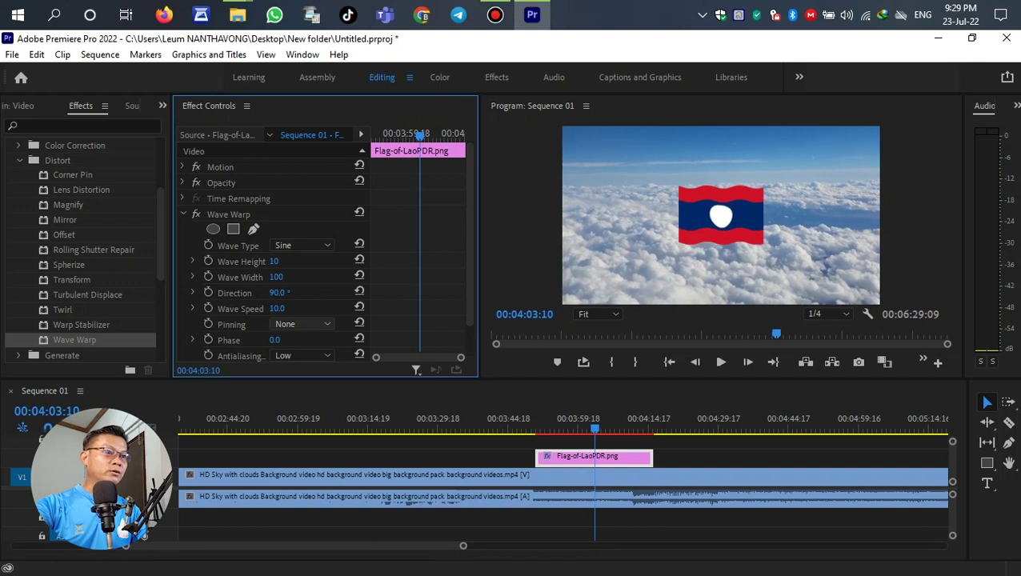
Step: Return the Wave Warp's Wave Speed to 1 and play the flag section again
{"action": "left_click", "coordinate": [277, 308]}
{"action": "type", "text": "1"}
{"action": "key", "text": "Return"}
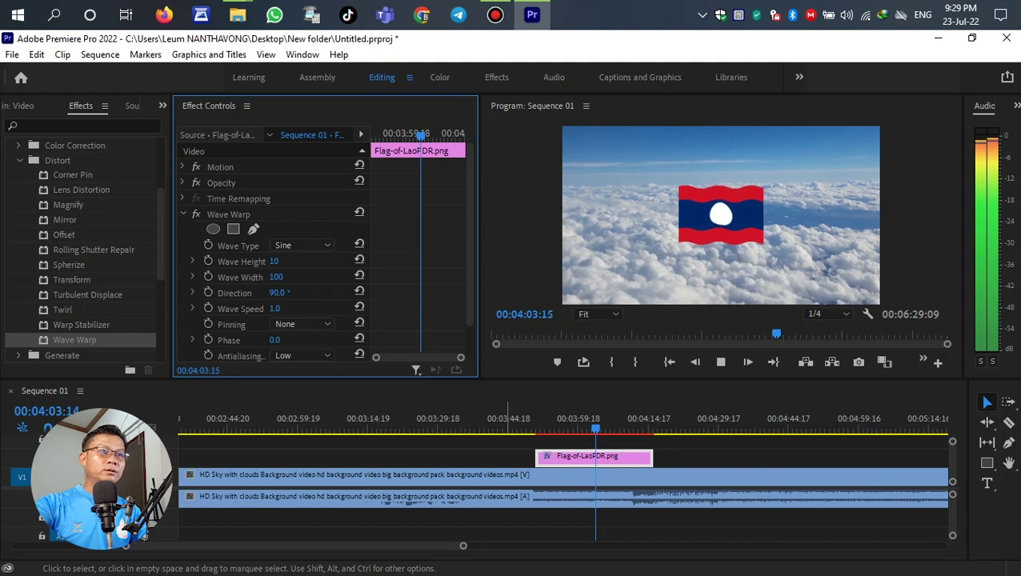
{"action": "key", "text": "space"}
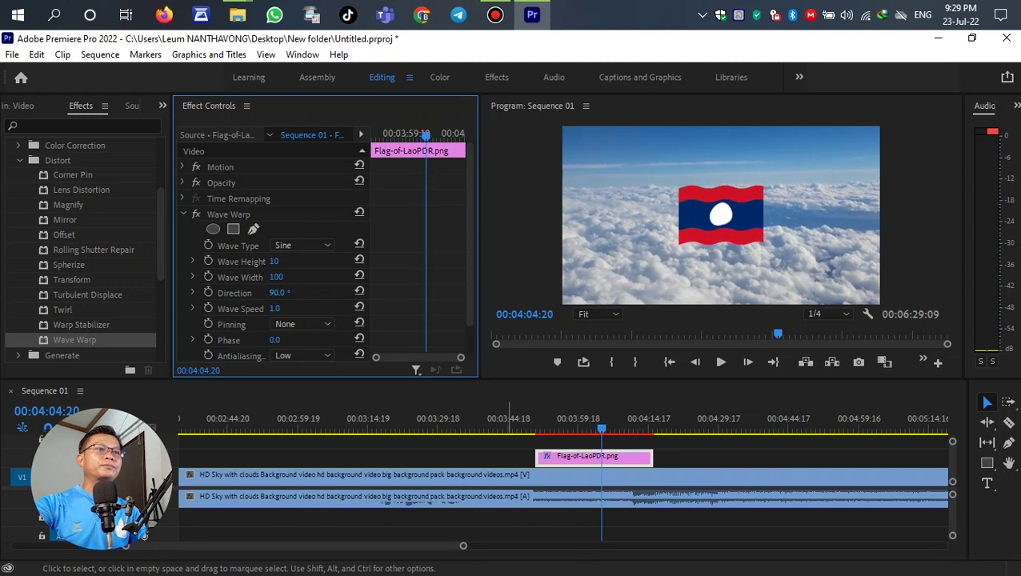
Step: Try the Square, Triangle, Sawtooth and Circle wave types on the flag clip's Wave Warp effect
{"action": "scroll", "coordinate": [320, 256], "scroll_direction": "down", "scroll_amount": 2}
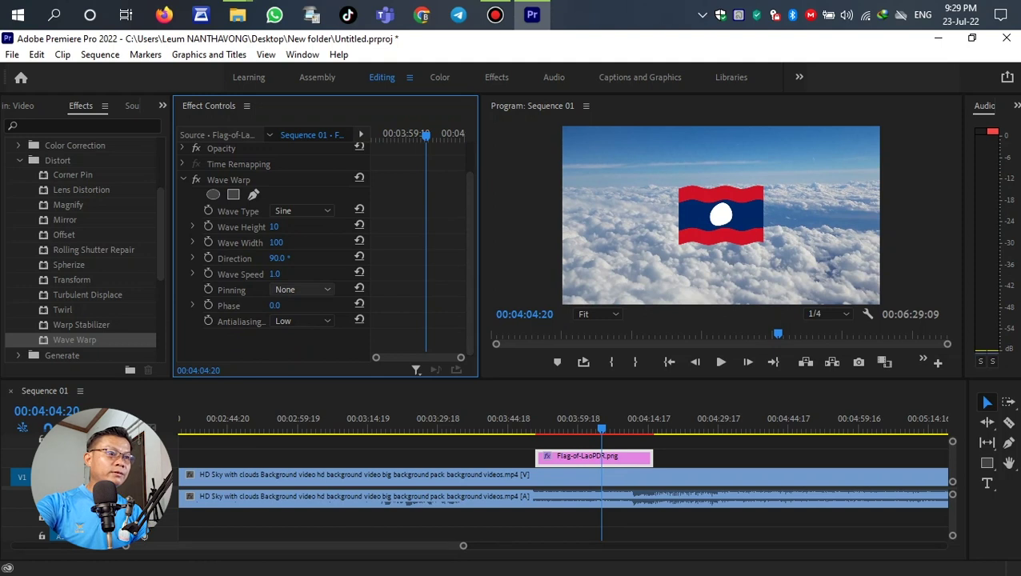
{"action": "scroll", "coordinate": [320, 256], "scroll_direction": "up", "scroll_amount": 2}
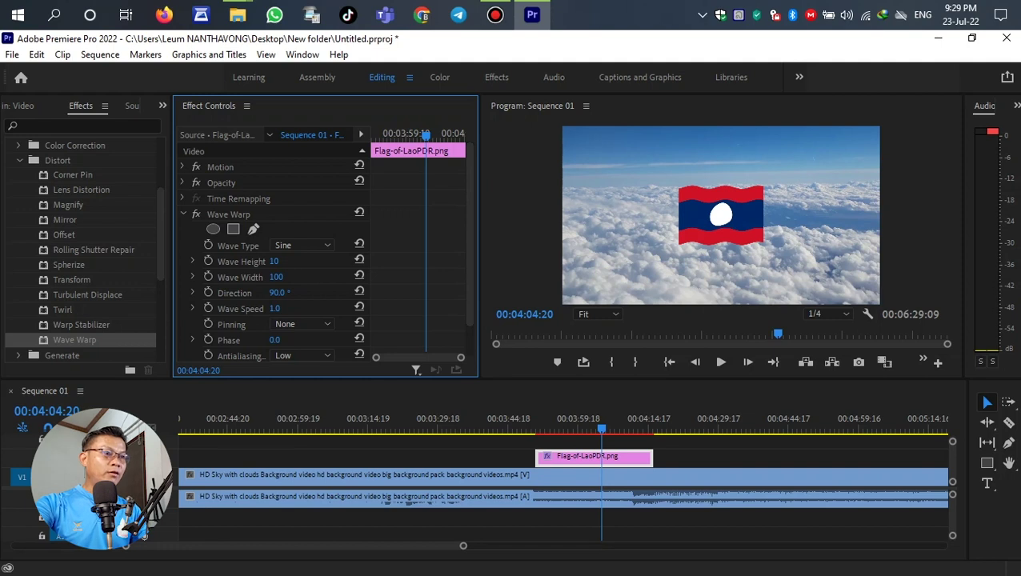
{"action": "left_click", "coordinate": [304, 245]}
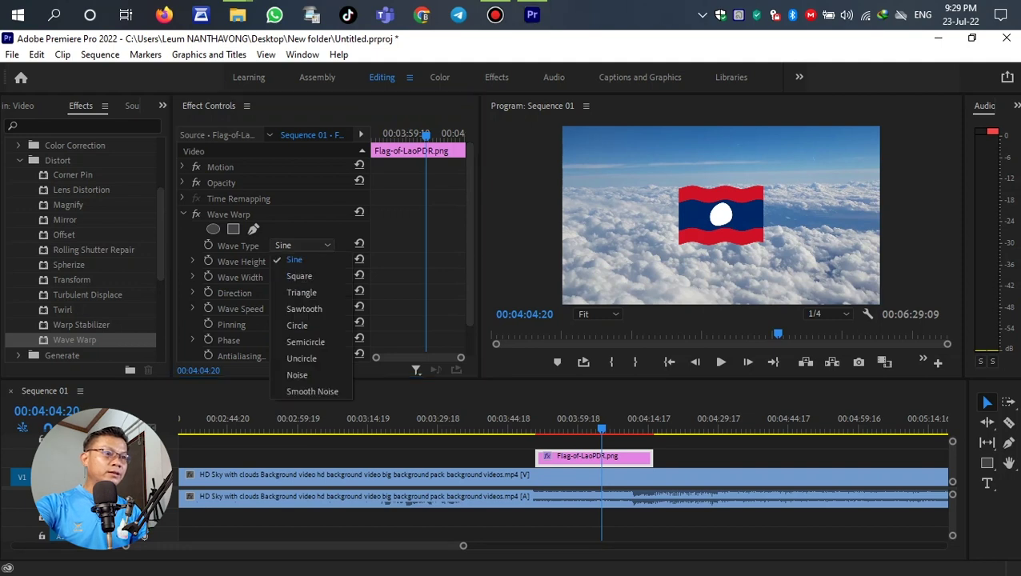
{"action": "left_click", "coordinate": [297, 276]}
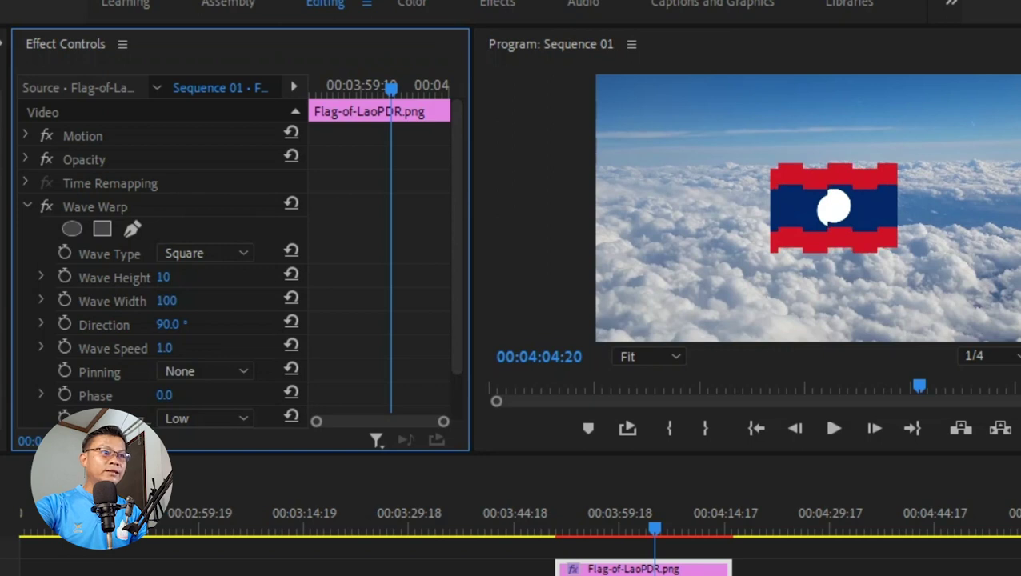
{"action": "left_click", "coordinate": [206, 253]}
{"action": "left_click", "coordinate": [196, 324]}
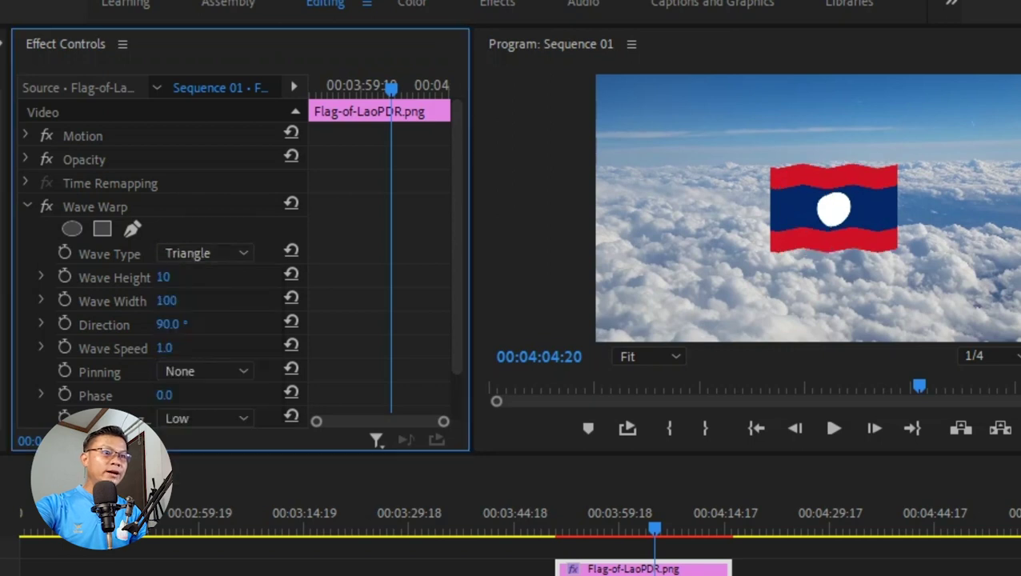
{"action": "left_click", "coordinate": [206, 253]}
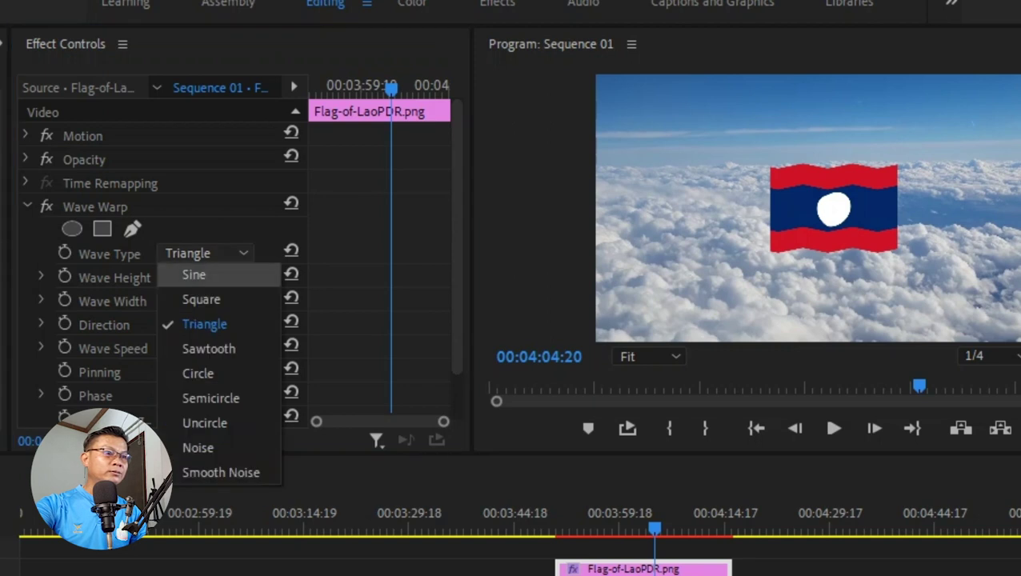
{"action": "left_click", "coordinate": [196, 348]}
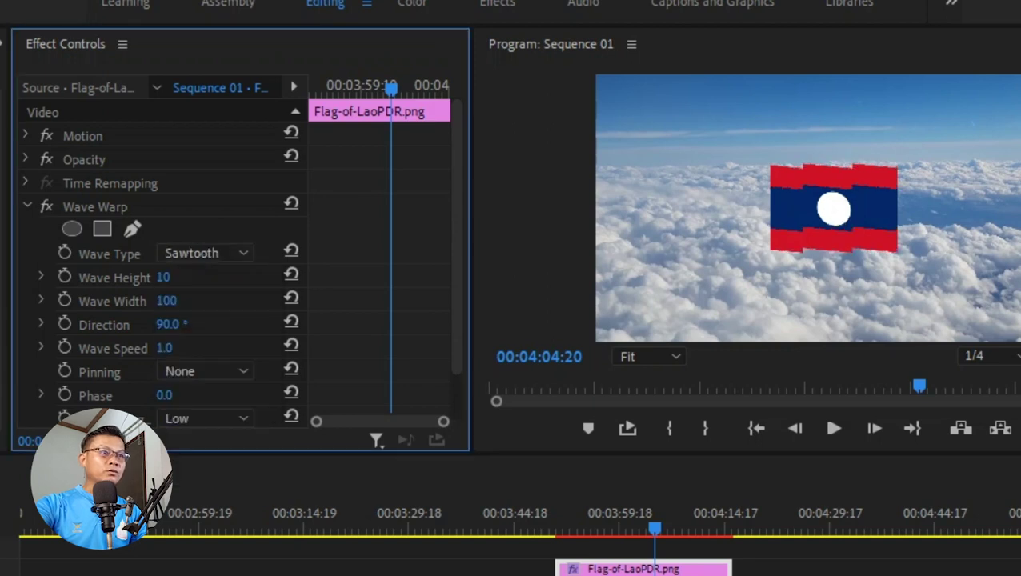
{"action": "left_click", "coordinate": [207, 252]}
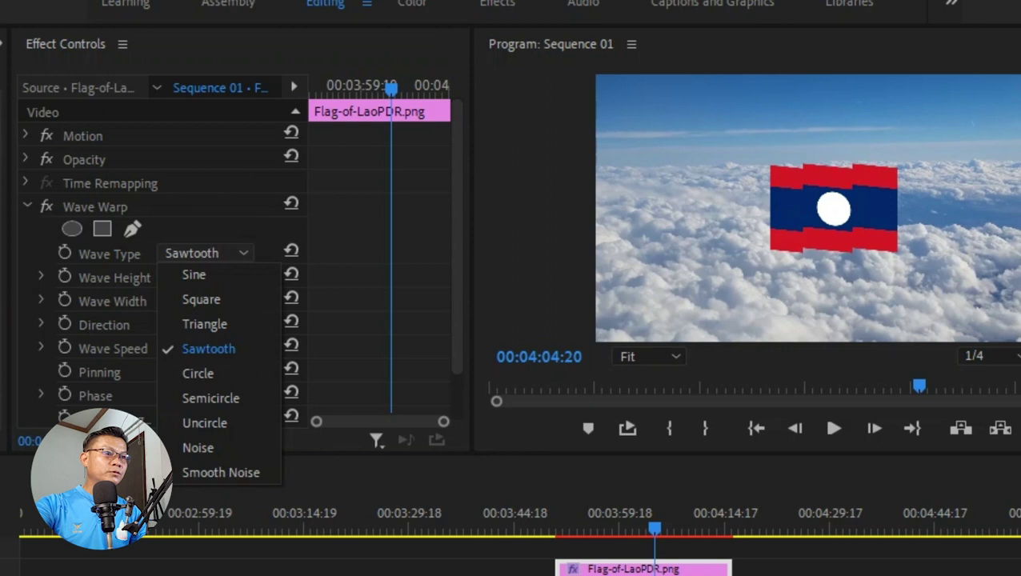
{"action": "left_click", "coordinate": [197, 373]}
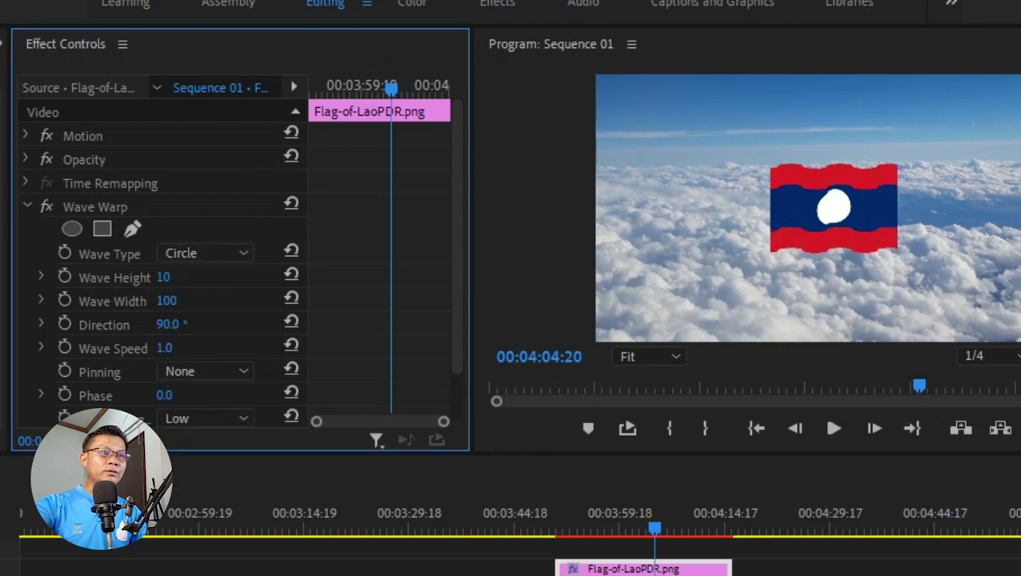
Step: Set the Wave Type of the flag clip's Wave Warp back to Sine
{"action": "left_click", "coordinate": [206, 253]}
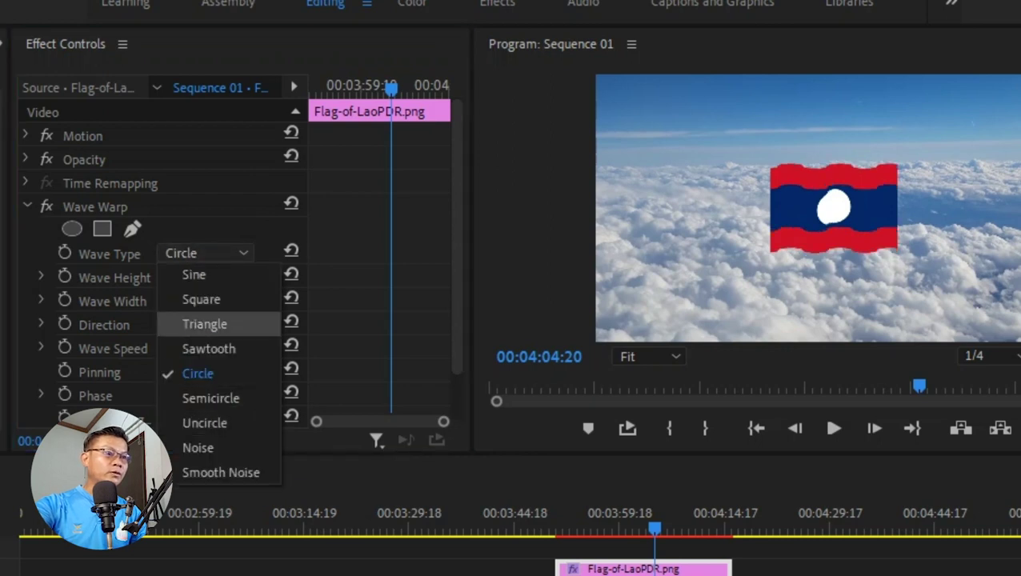
{"action": "left_click", "coordinate": [206, 253]}
{"action": "left_click", "coordinate": [206, 253]}
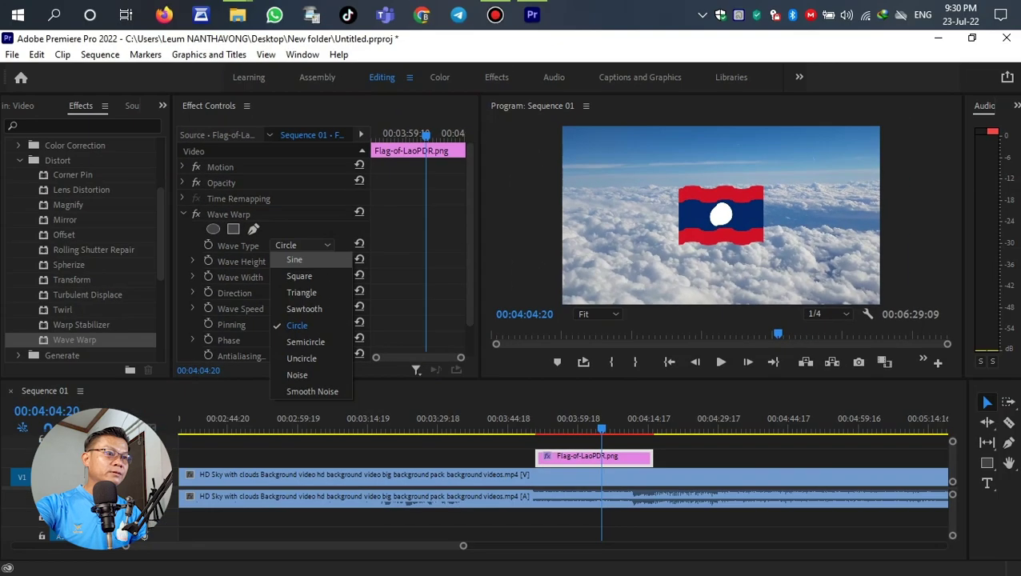
{"action": "left_click", "coordinate": [294, 259]}
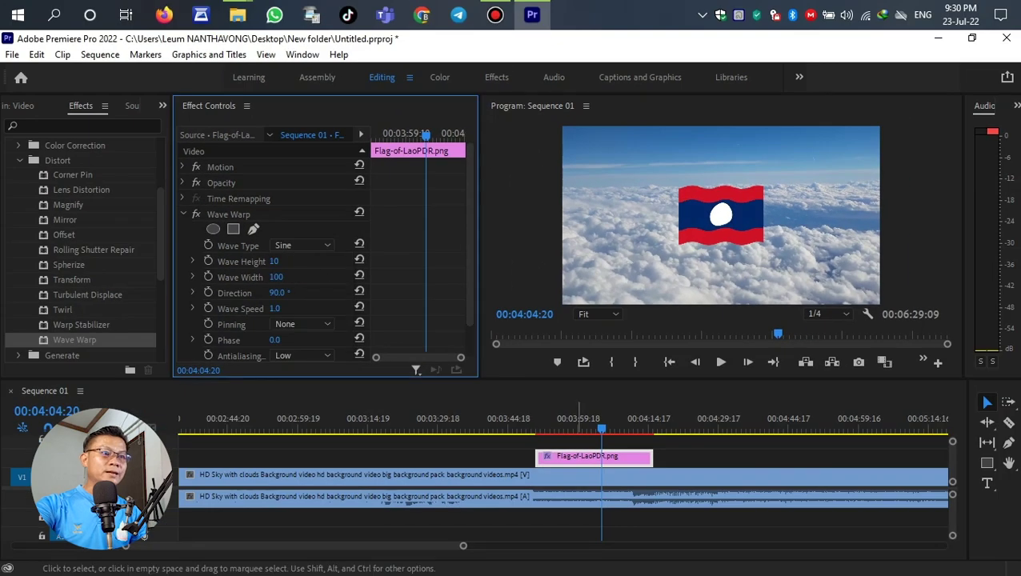
Step: Play the flag section to preview the waving motion with the Sine wave type
{"action": "left_click", "coordinate": [573, 413]}
{"action": "key", "text": "space"}
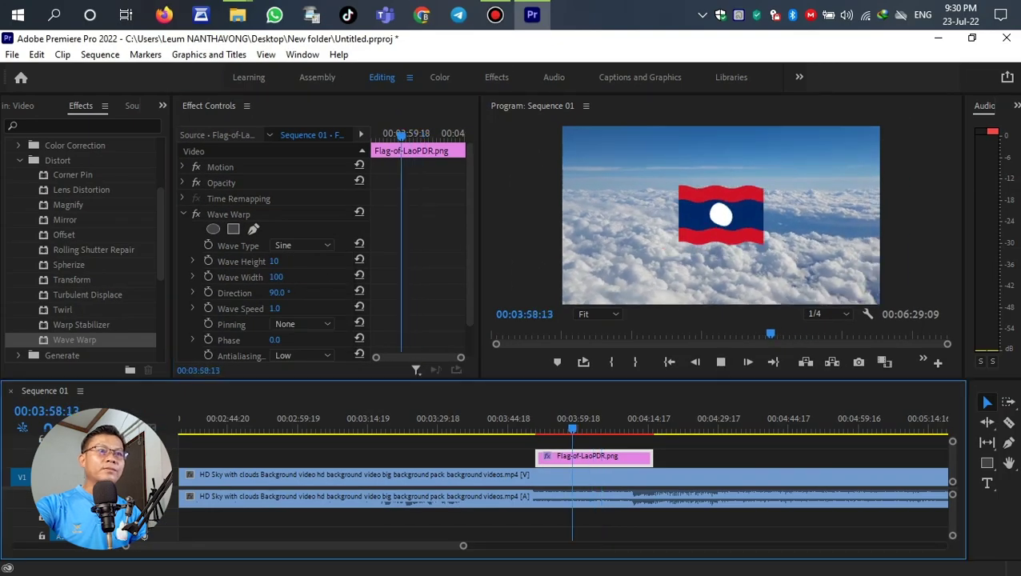
{"action": "key", "text": "space"}
Step: Move the flag clip past the end of the sky footage and paste a copy of it into the empty timeline beyond
{"action": "left_click_drag", "start_coordinate": [463, 546], "coordinate": [706, 546]}
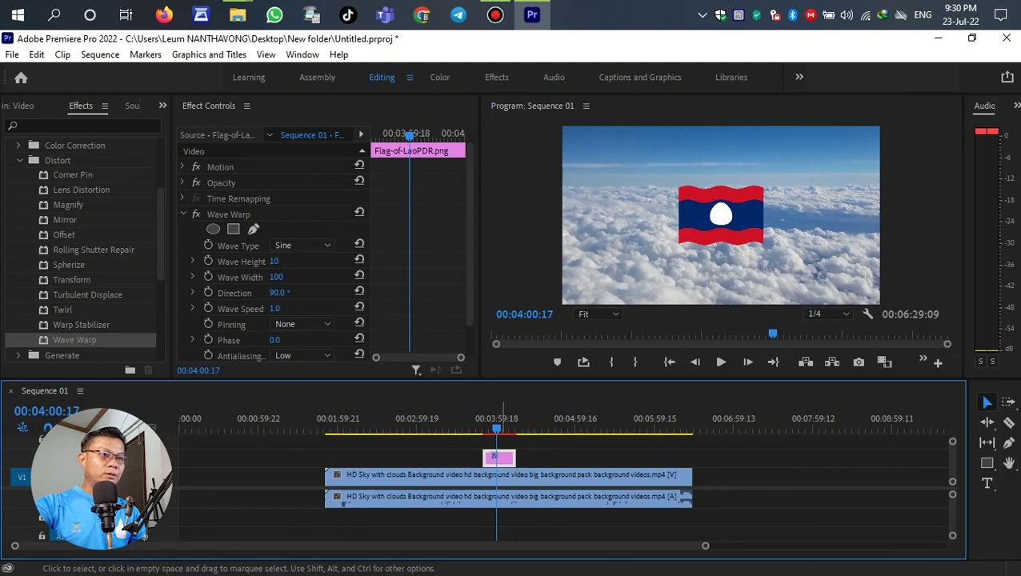
{"action": "left_click_drag", "start_coordinate": [499, 457], "coordinate": [725, 458]}
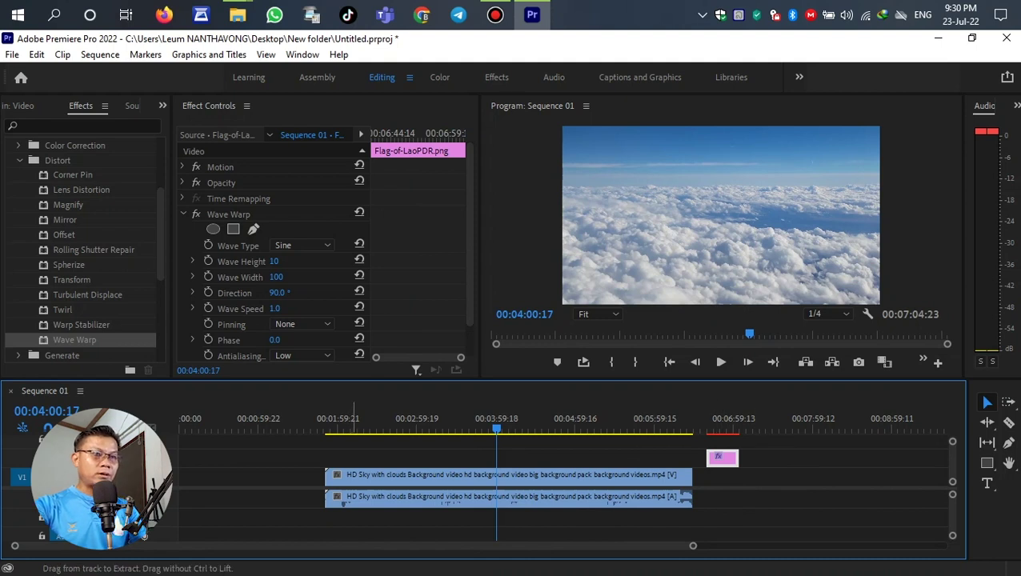
{"action": "key", "text": "ctrl+v"}
{"action": "key", "text": "ctrl+z"}
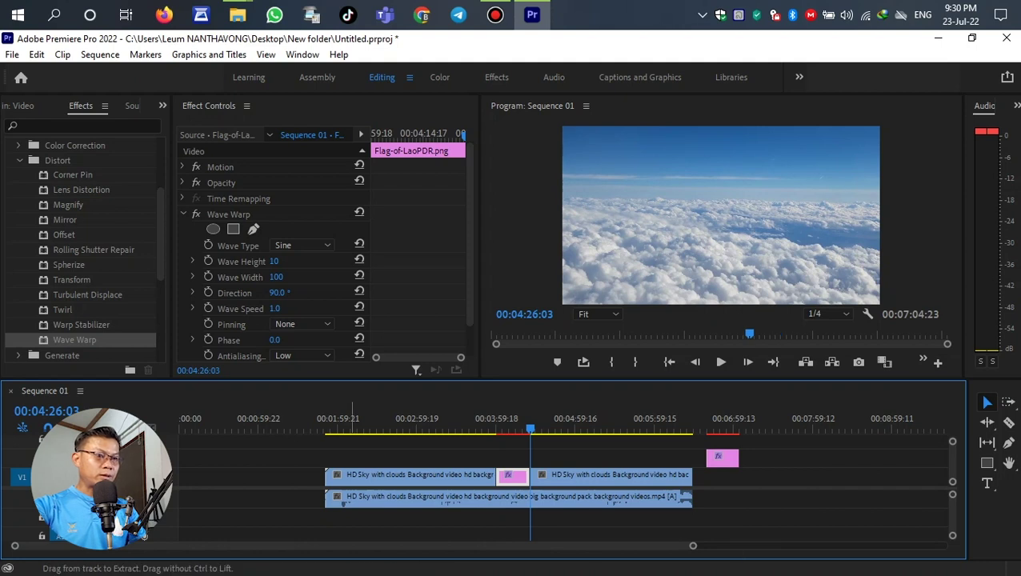
{"action": "left_click", "coordinate": [730, 458]}
{"action": "left_click", "coordinate": [784, 418]}
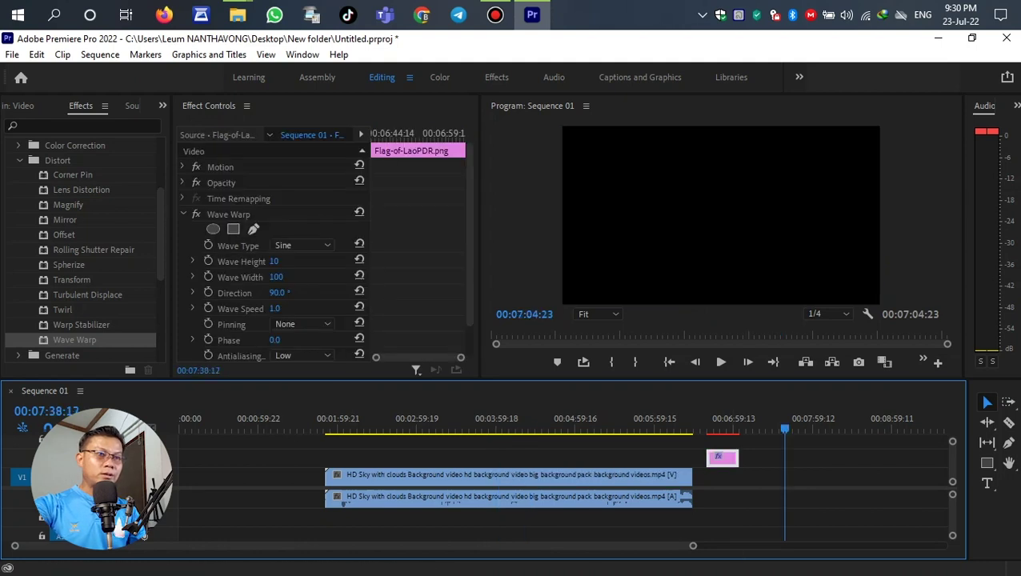
{"action": "key", "text": "ctrl+v"}
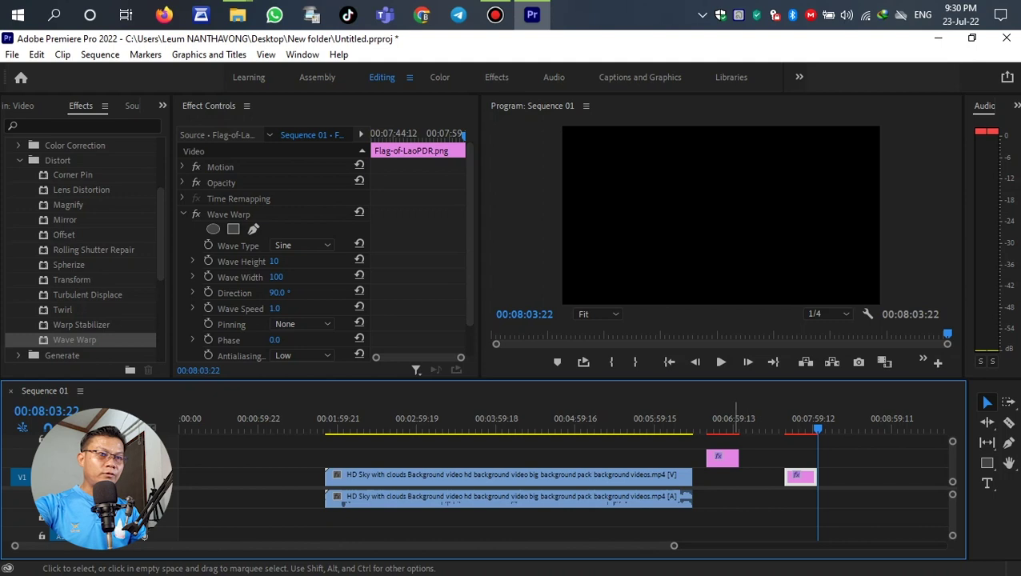
Step: Stack the flag copy on the track above the original and move both over the sky footage, starting at about 00:03:44:13
{"action": "left_click_drag", "start_coordinate": [802, 477], "coordinate": [706, 439]}
{"action": "left_click_drag", "start_coordinate": [724, 444], "coordinate": [492, 444]}
{"action": "left_click", "coordinate": [482, 420]}
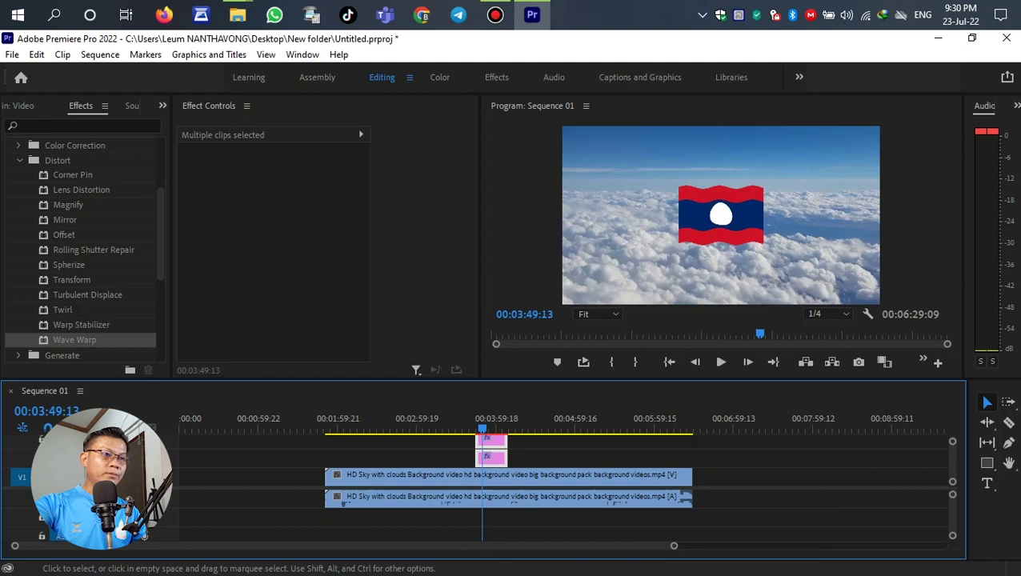
Step: Offset the upper flag clip in the frame by setting its Motion Position to 339.0, 802.0
{"action": "left_click_drag", "start_coordinate": [181, 487], "coordinate": [180, 503]}
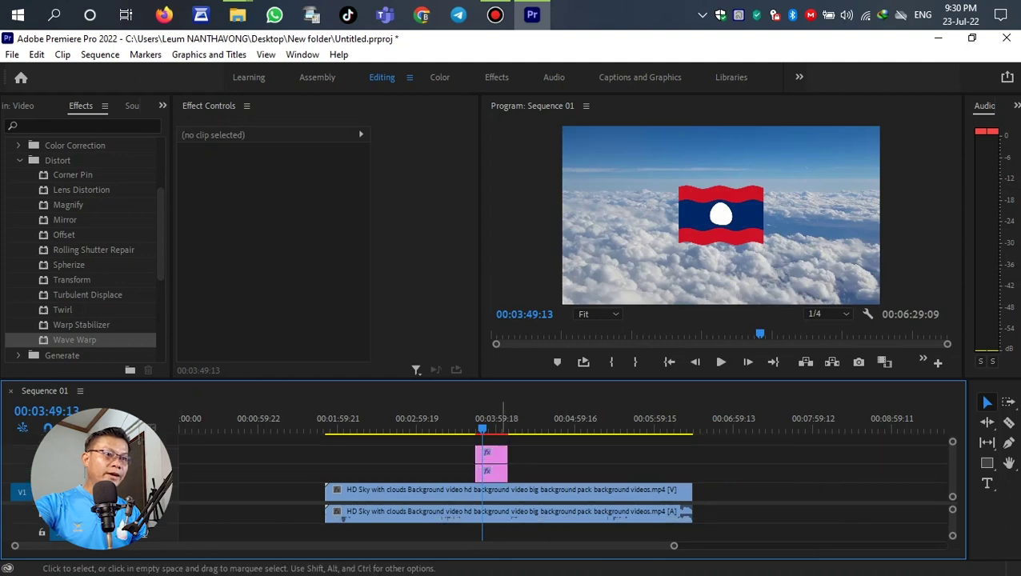
{"action": "left_click", "coordinate": [491, 455]}
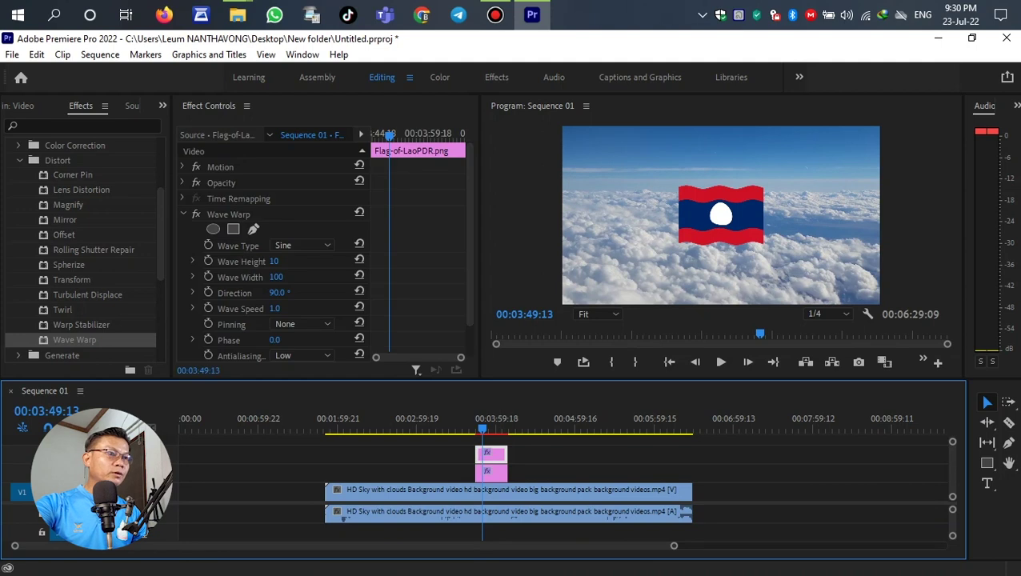
{"action": "left_click", "coordinate": [184, 167]}
{"action": "left_click_drag", "start_coordinate": [278, 182], "coordinate": [354, 182]}
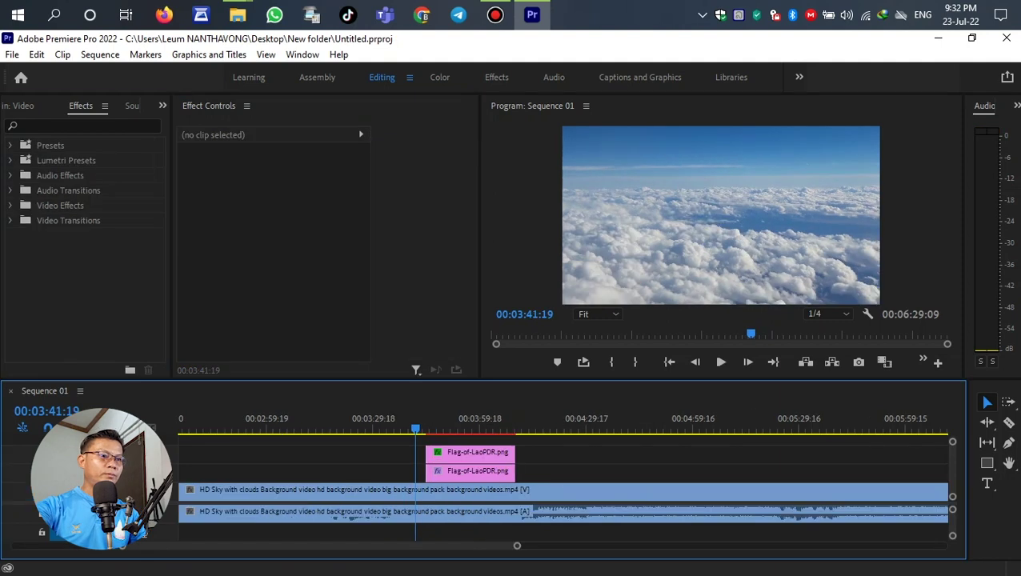
Step: Play the sequence from just before the two stacked flag clips
{"action": "key", "text": "space"}
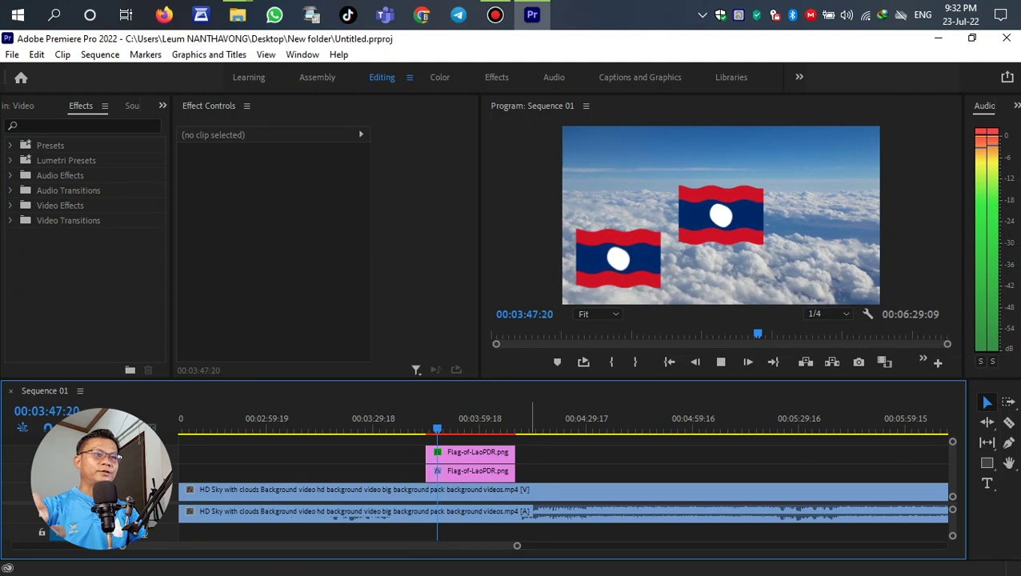
{"action": "key", "text": "space"}
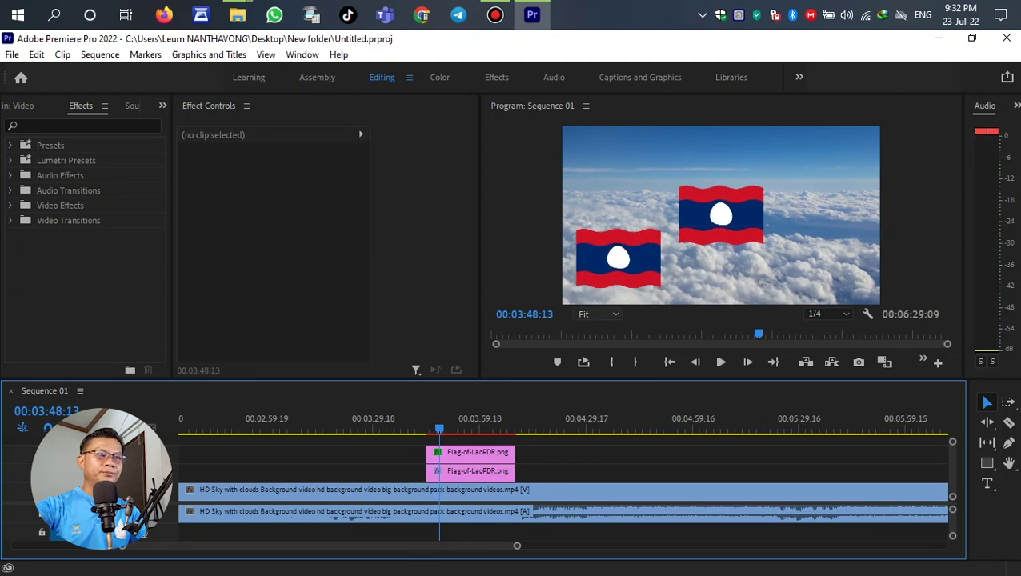
{"action": "left_click", "coordinate": [599, 314]}
{"action": "key", "text": "Escape"}
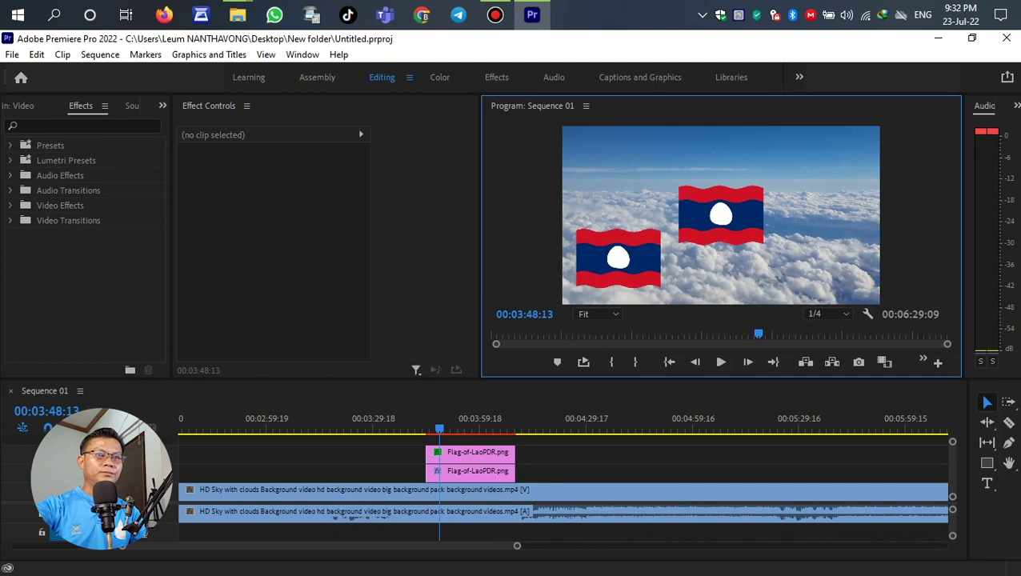
{"action": "left_click", "coordinate": [828, 314]}
{"action": "left_click", "coordinate": [599, 313]}
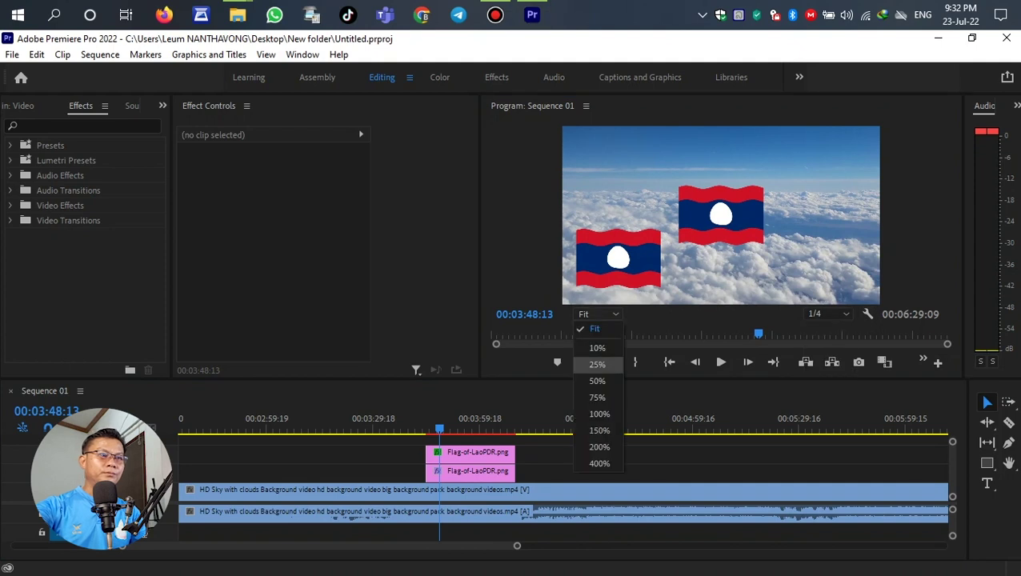
{"action": "key", "text": "Escape"}
Step: Continue playing the section with both waving flags and inspect the upper flag clip's effect settings
{"action": "key", "text": "space"}
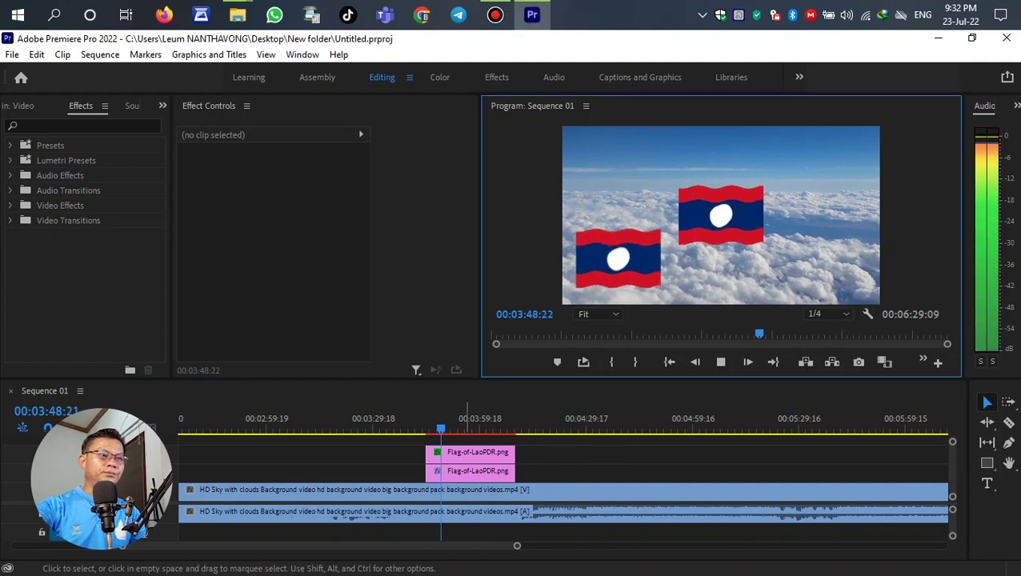
{"action": "key", "text": "space"}
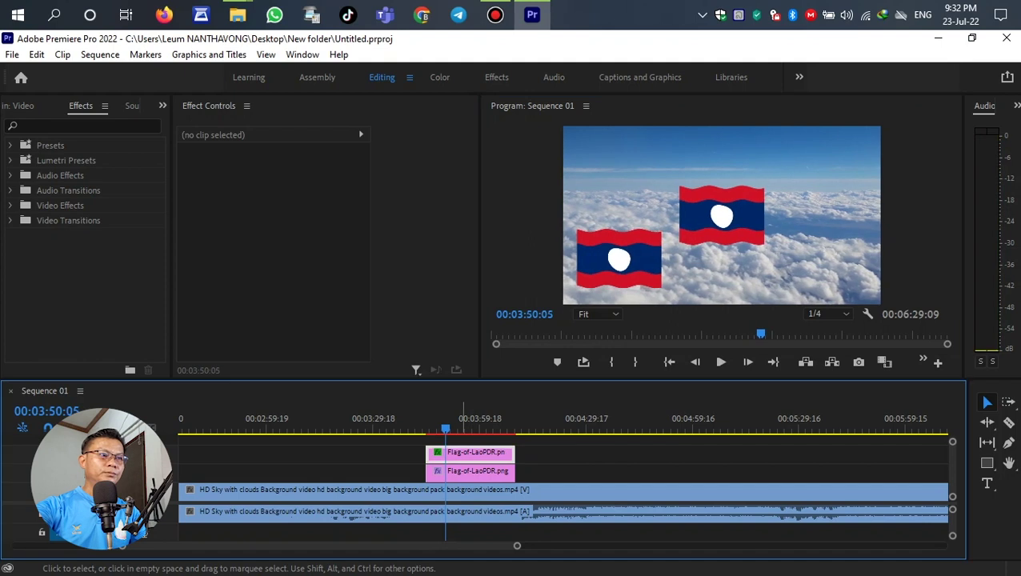
{"action": "left_click", "coordinate": [465, 470]}
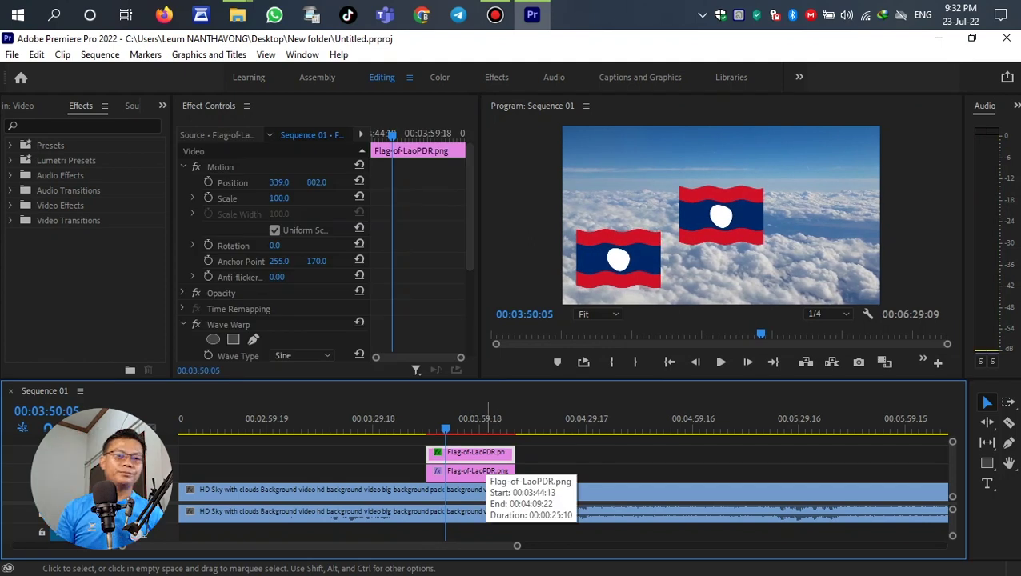
{"action": "key", "text": "space"}
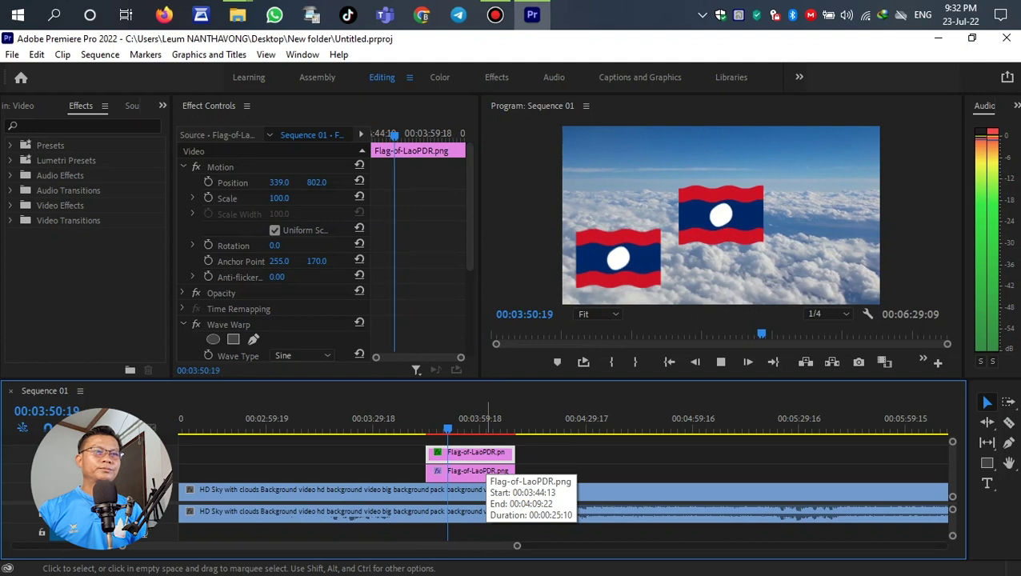
{"action": "key", "text": "space"}
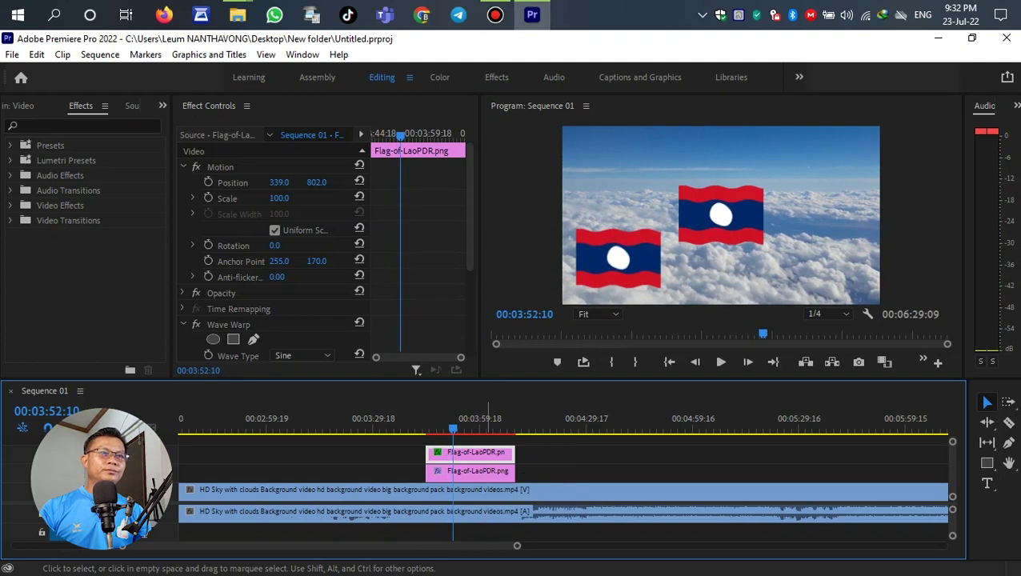